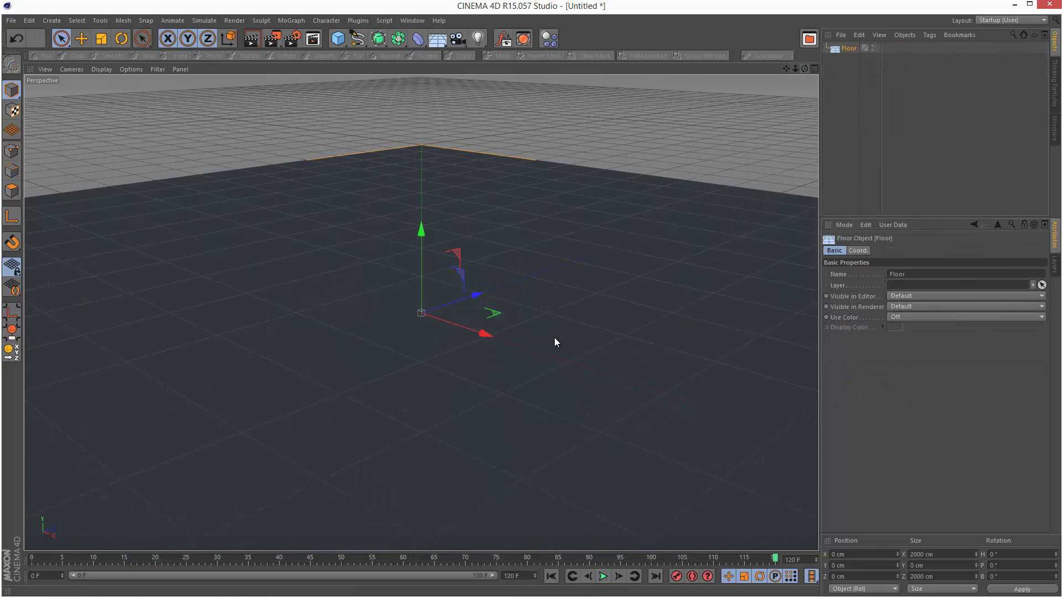
- Add a sphere with a 57 cm radius and move it above the floor to about Y 64 cm, Z 266 cm
{"action": "scroll", "coordinate": [555, 341], "scroll_direction": "down", "scroll_amount": 5}
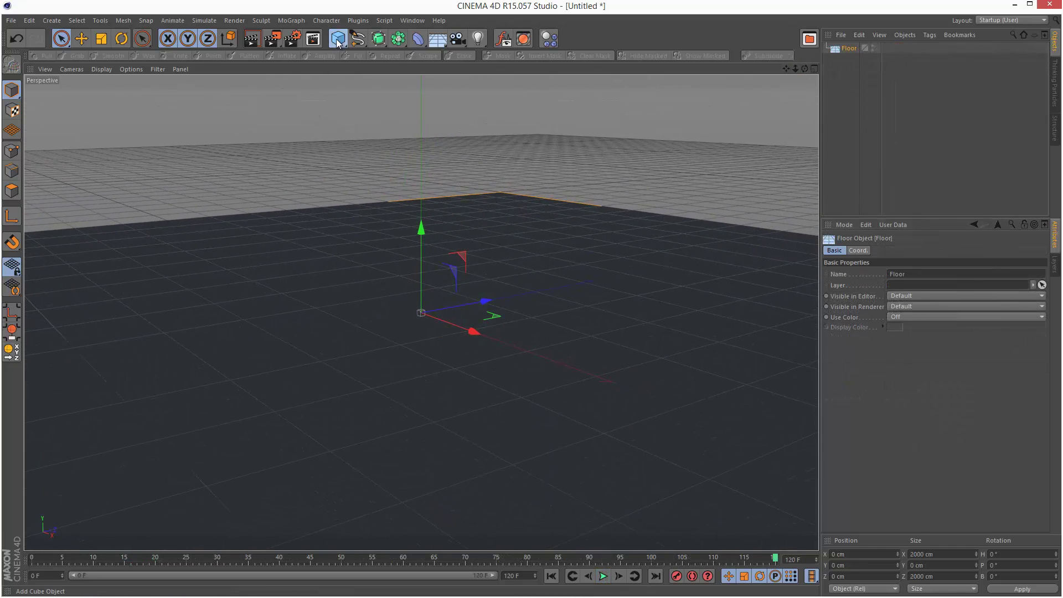
{"action": "left_click_drag", "start_coordinate": [337, 41], "coordinate": [581, 71]}
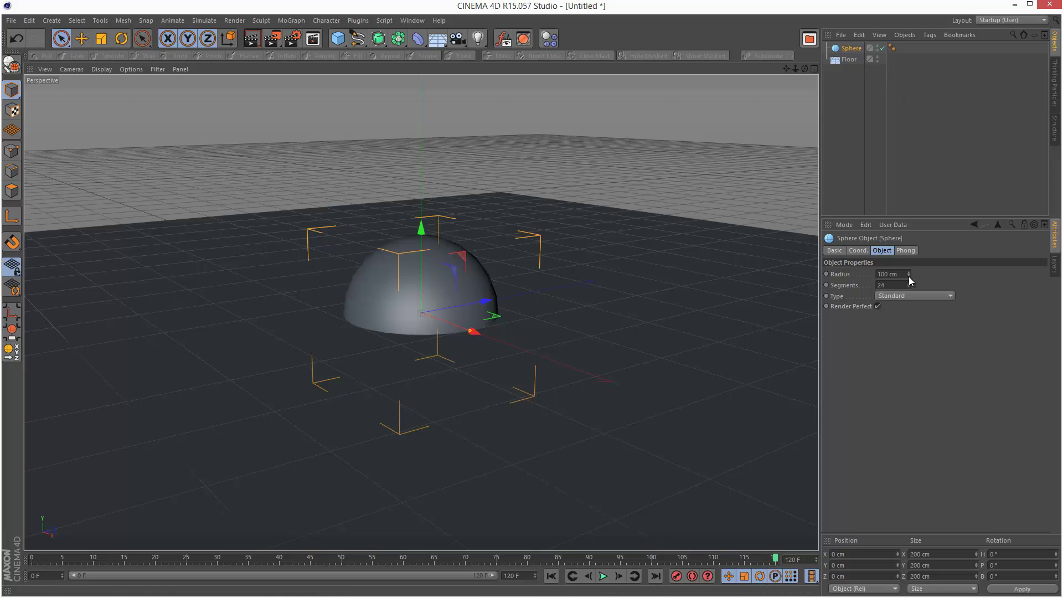
{"action": "left_click_drag", "start_coordinate": [908, 277], "coordinate": [908, 283]}
{"action": "left_click_drag", "start_coordinate": [416, 263], "coordinate": [417, 217]}
{"action": "left_click_drag", "start_coordinate": [482, 252], "coordinate": [608, 239]}
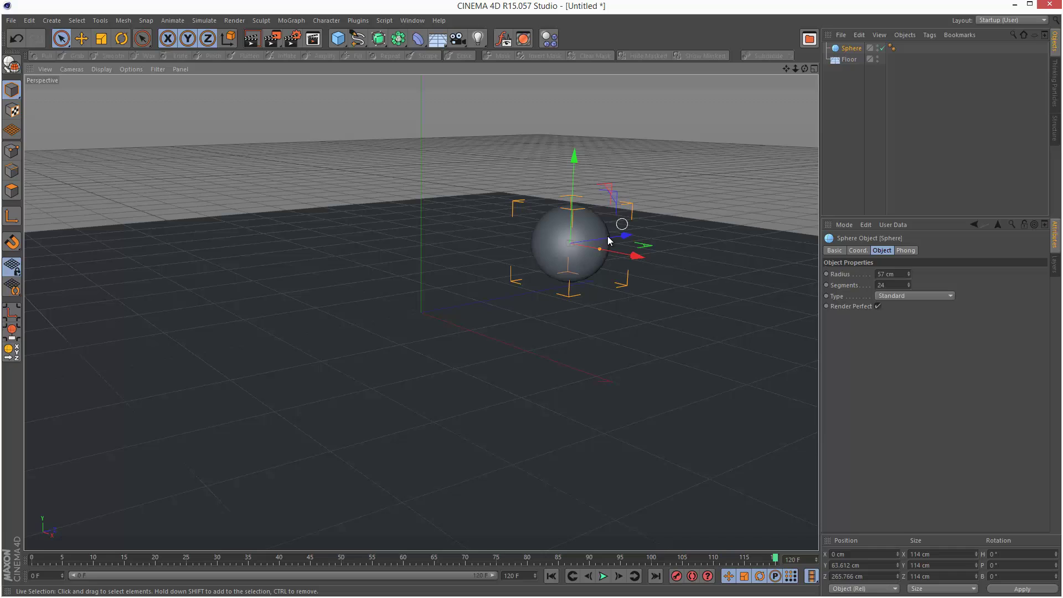
- Apply Dynamics Body simulation tags to both the sphere and the floor
{"action": "left_click", "coordinate": [847, 59], "text": "ctrl"}
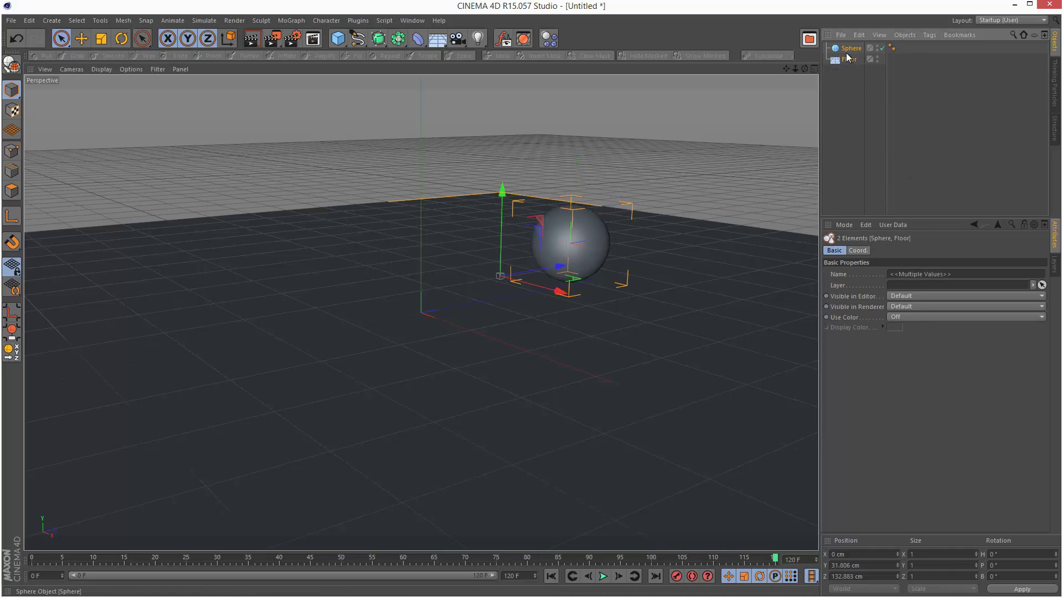
{"action": "left_click", "coordinate": [930, 35]}
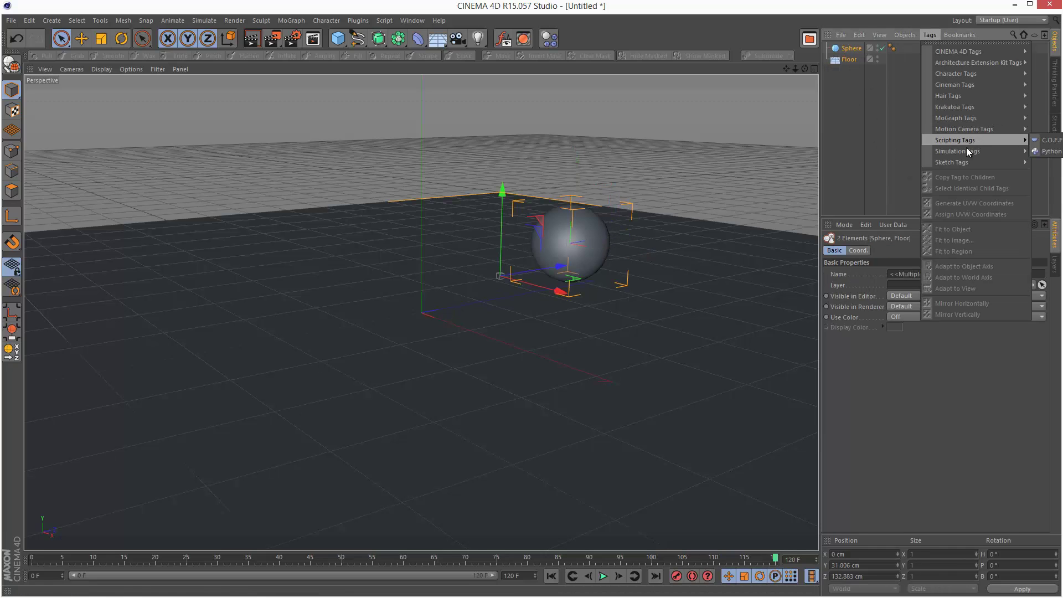
{"action": "mouse_move", "coordinate": [975, 151]}
{"action": "left_click", "coordinate": [1043, 158]}
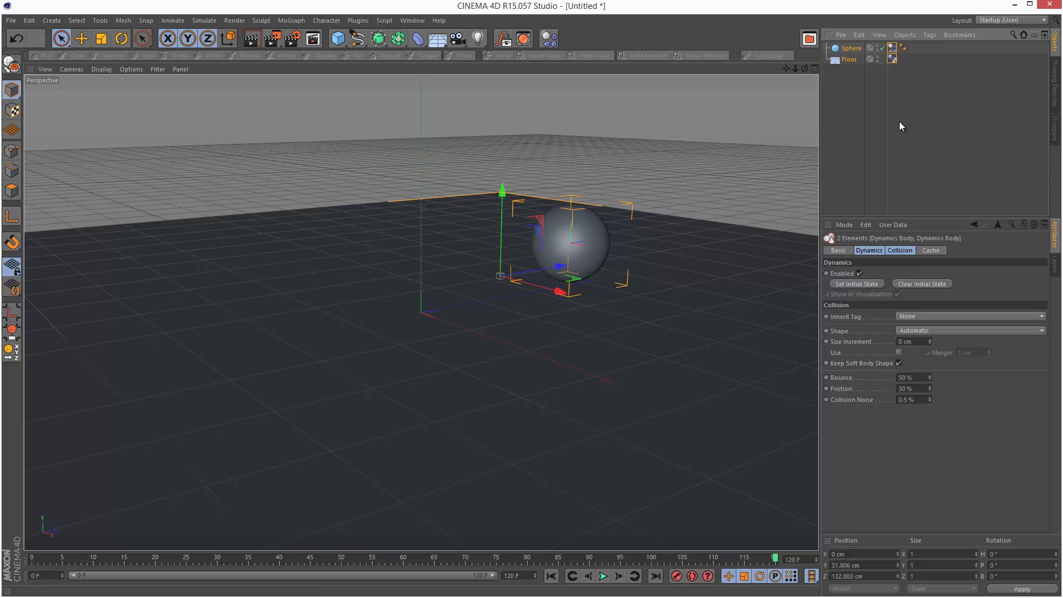
- Enable Custom Initial Velocity on the sphere's Dynamics Body tag and set the Z initial linear velocity to -100 cm
{"action": "left_click", "coordinate": [891, 48]}
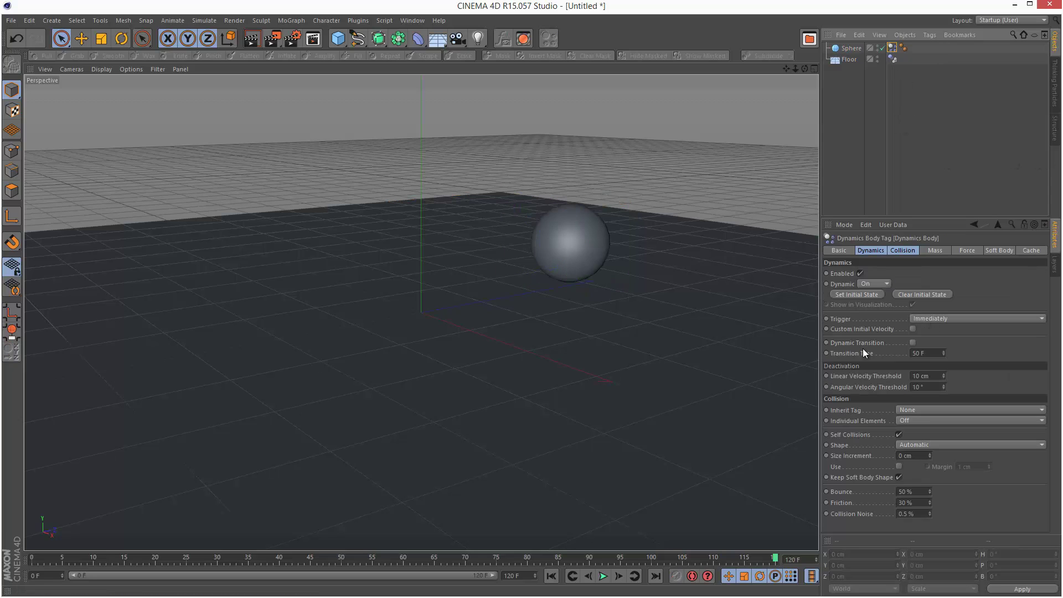
{"action": "left_click", "coordinate": [913, 329]}
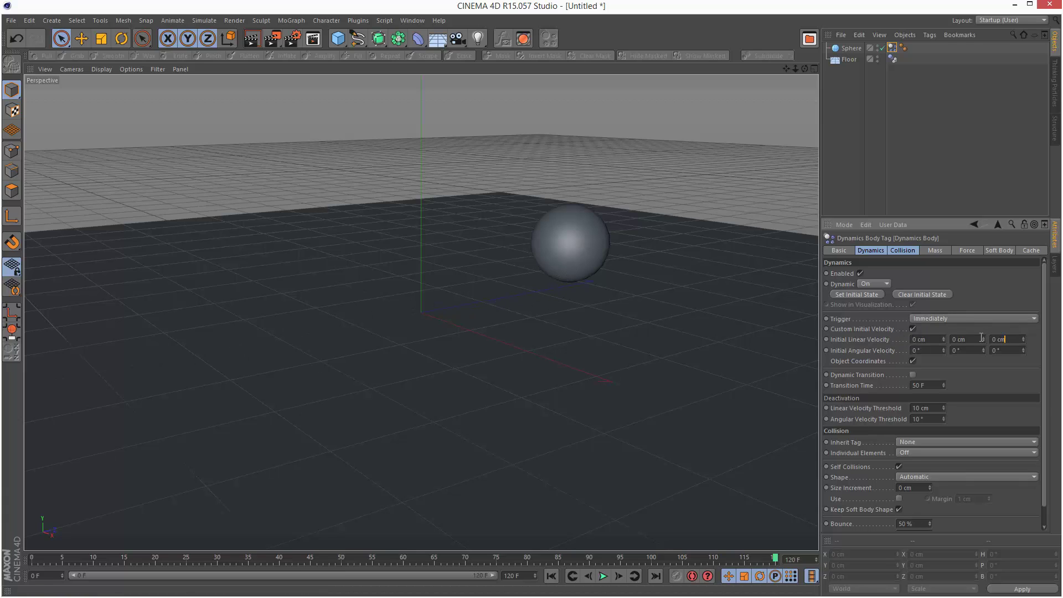
{"action": "key", "text": "BackSpace"}
{"action": "key", "text": "BackSpace"}
{"action": "key", "text": "BackSpace"}
{"action": "key", "text": "BackSpace"}
- Play the simulation and switch the viewport shading to Gouraud Shading (Lines) to check the sphere's rolling
{"action": "left_click", "coordinate": [603, 575]}
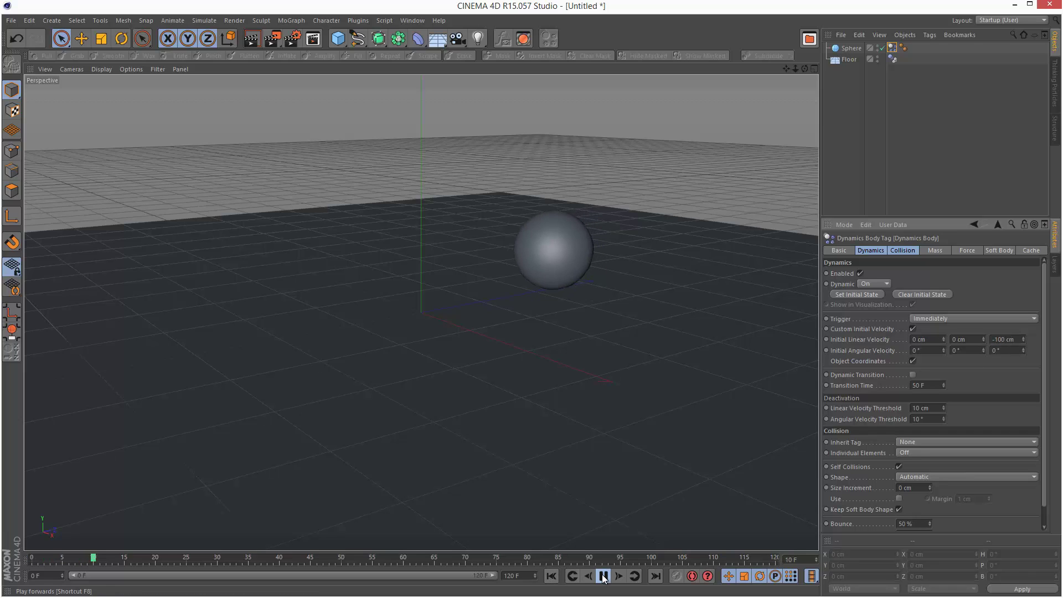
{"action": "left_click", "coordinate": [102, 69]}
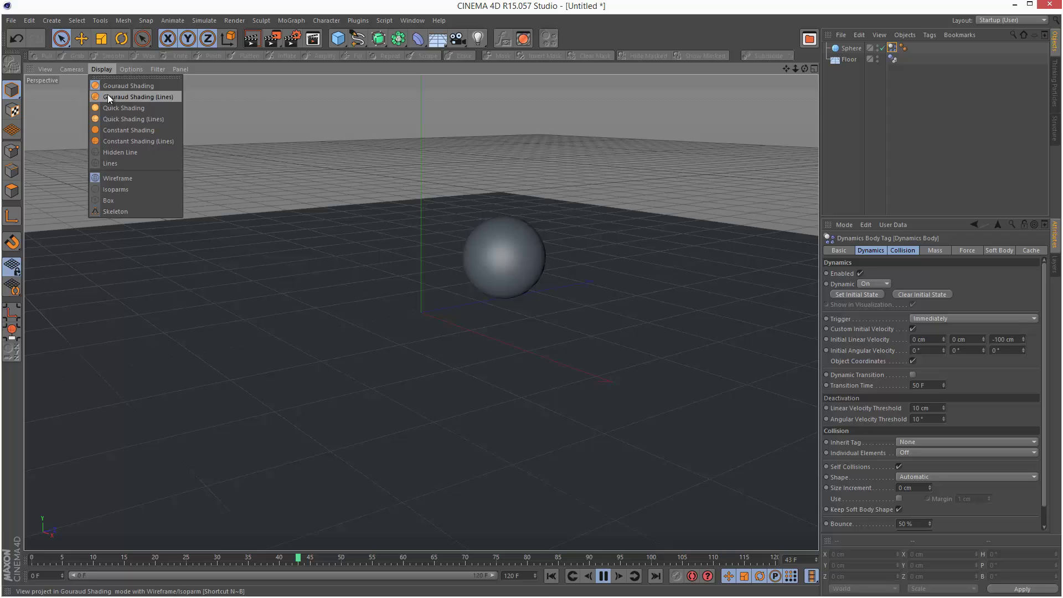
{"action": "left_click", "coordinate": [108, 95]}
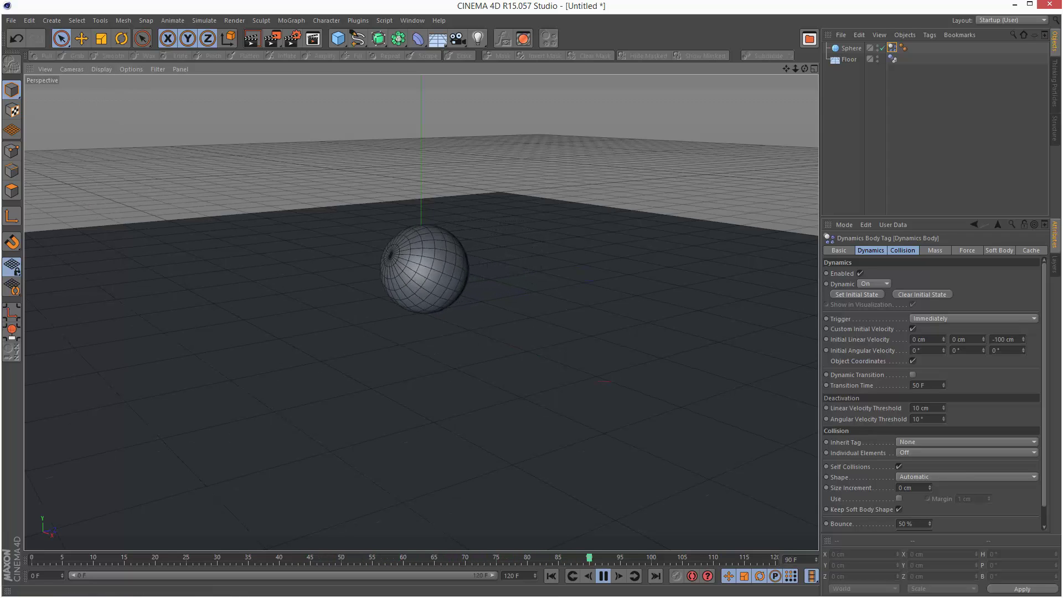
{"action": "left_click", "coordinate": [603, 576]}
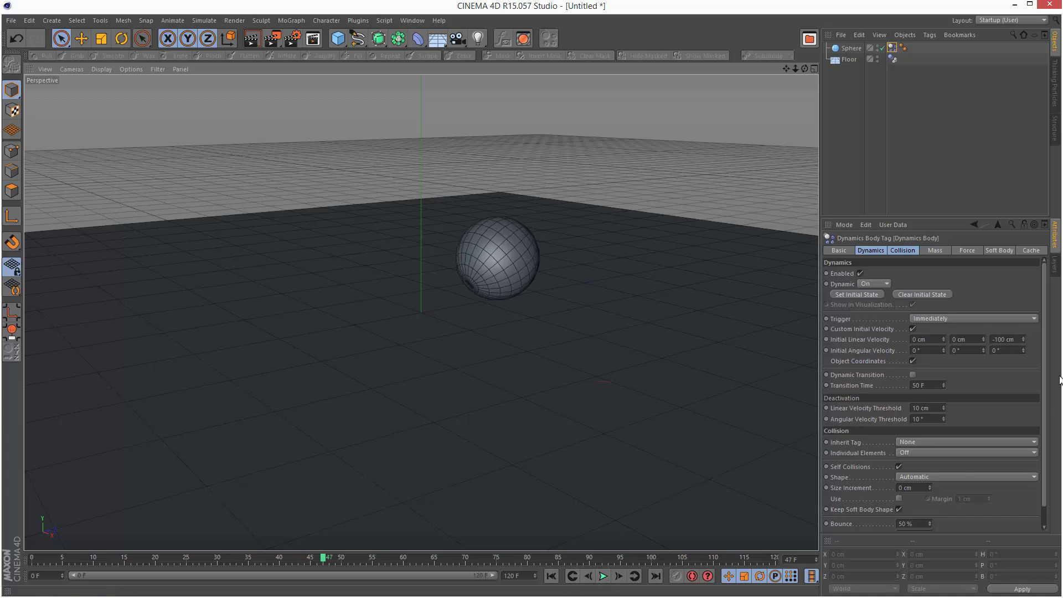
- Set the sphere's Linear and Angular Velocity Thresholds to 90 cm and 90°, play the simulation, and rewind to frame 0
{"action": "left_click", "coordinate": [871, 250]}
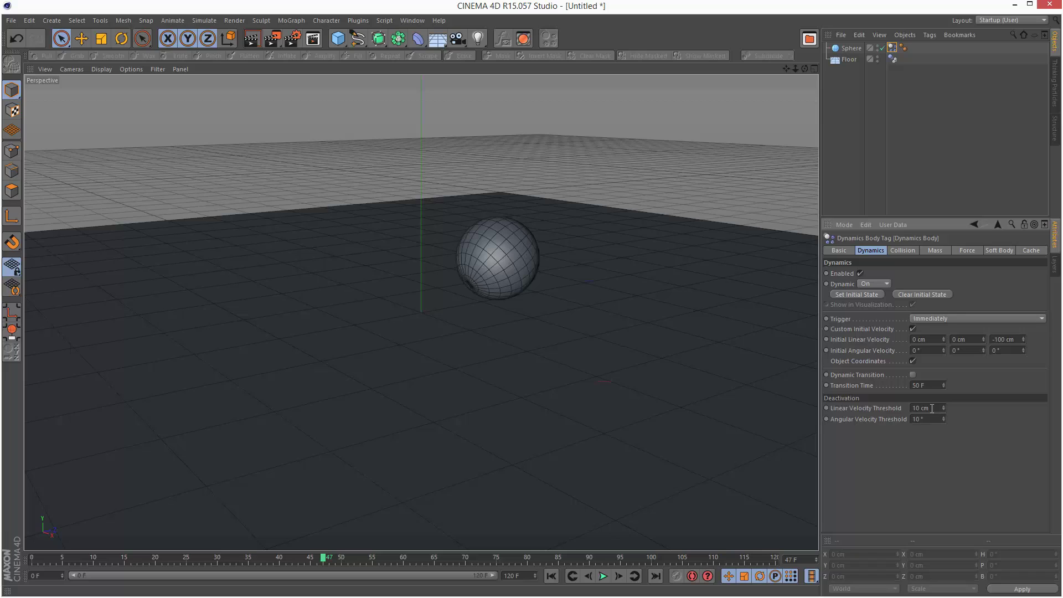
{"action": "type", "text": "90"}
{"action": "left_click", "coordinate": [551, 576]}
{"action": "left_click", "coordinate": [608, 576]}
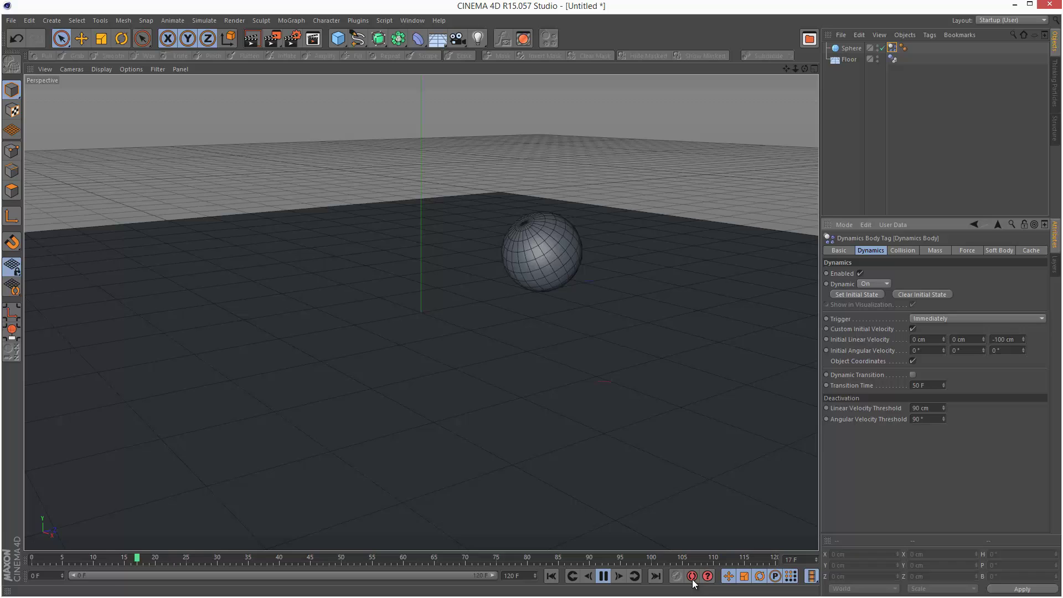
{"action": "left_click", "coordinate": [603, 576]}
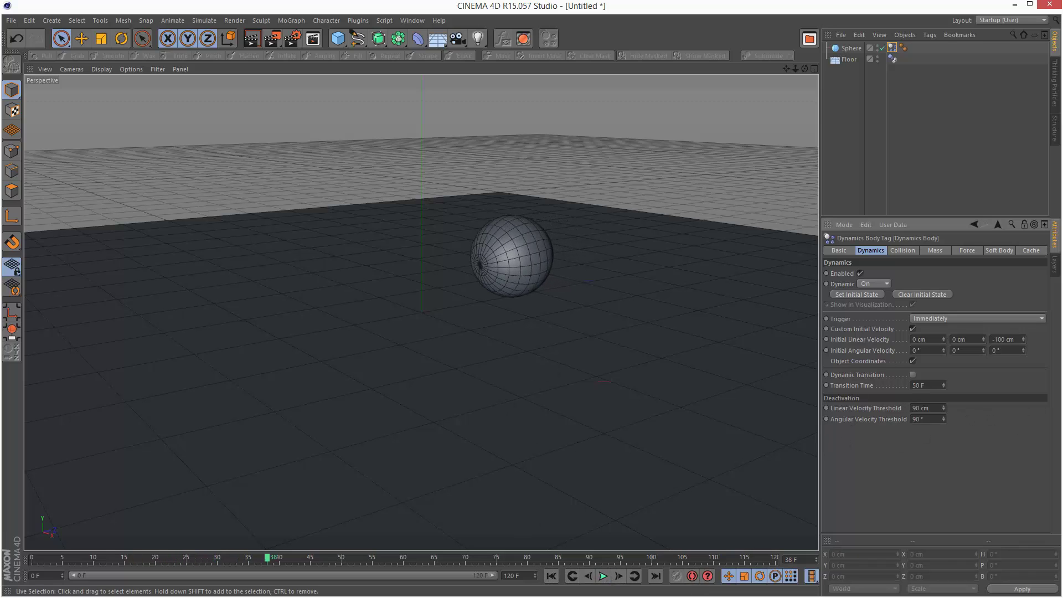
{"action": "left_click", "coordinate": [551, 576]}
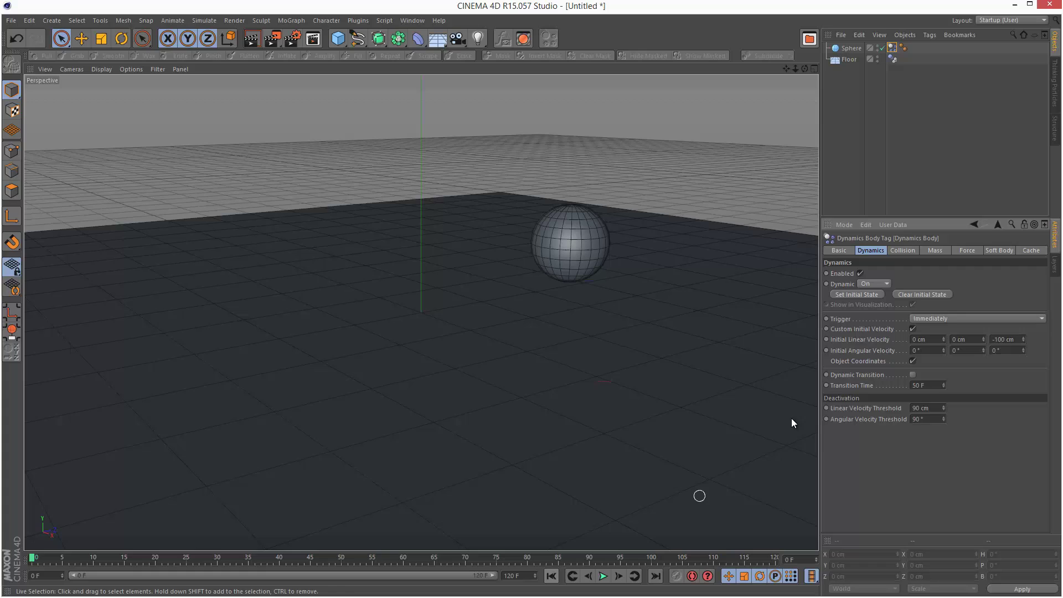
- Set the sphere's deactivation thresholds to 1 cm linear and 1° angular, and extend the timeline and its preview range to 700 frames
{"action": "left_click", "coordinate": [917, 407]}
{"action": "type", "text": "1"}
{"action": "left_click", "coordinate": [518, 576]}
{"action": "type", "text": "700"}
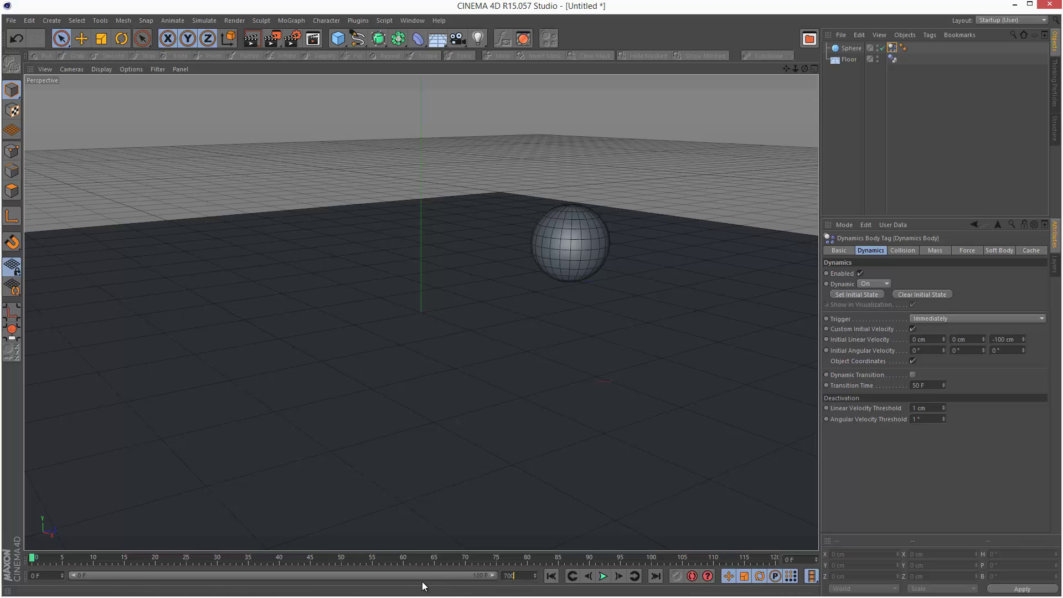
{"action": "key", "text": "Return"}
{"action": "left_click_drag", "start_coordinate": [153, 575], "coordinate": [492, 576]}
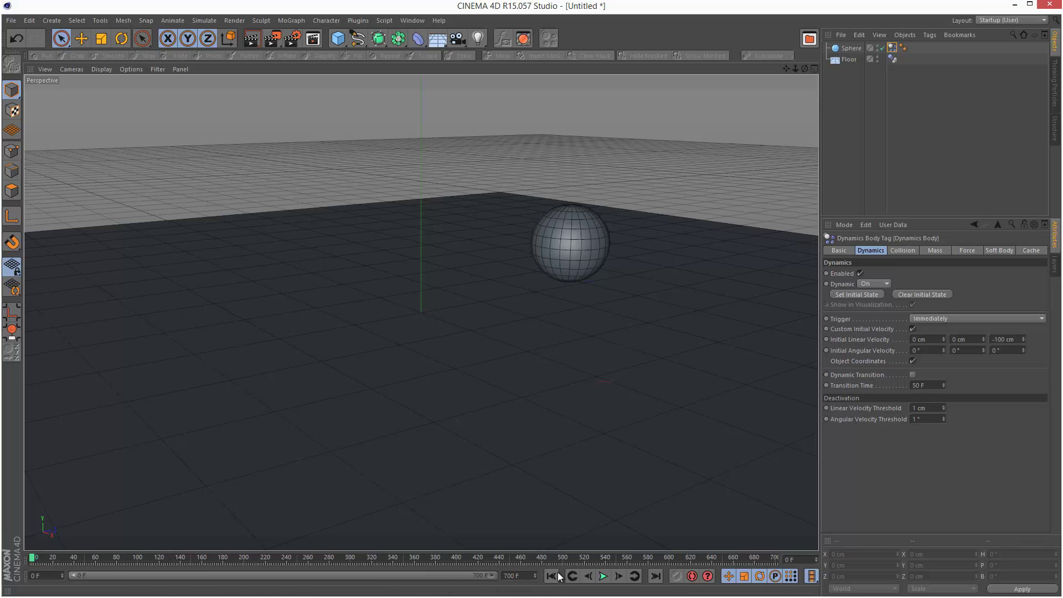
- Play the simulation with the whole floor in view to examine how far the sphere rolls
{"action": "left_click_drag", "start_coordinate": [795, 68], "coordinate": [556, 342]}
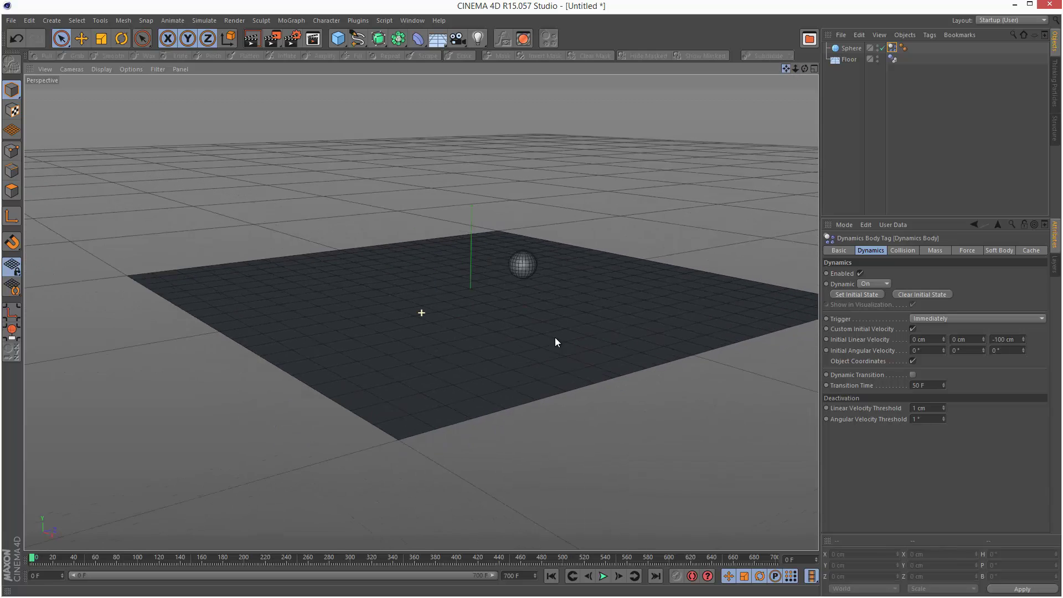
{"action": "left_click", "coordinate": [605, 578]}
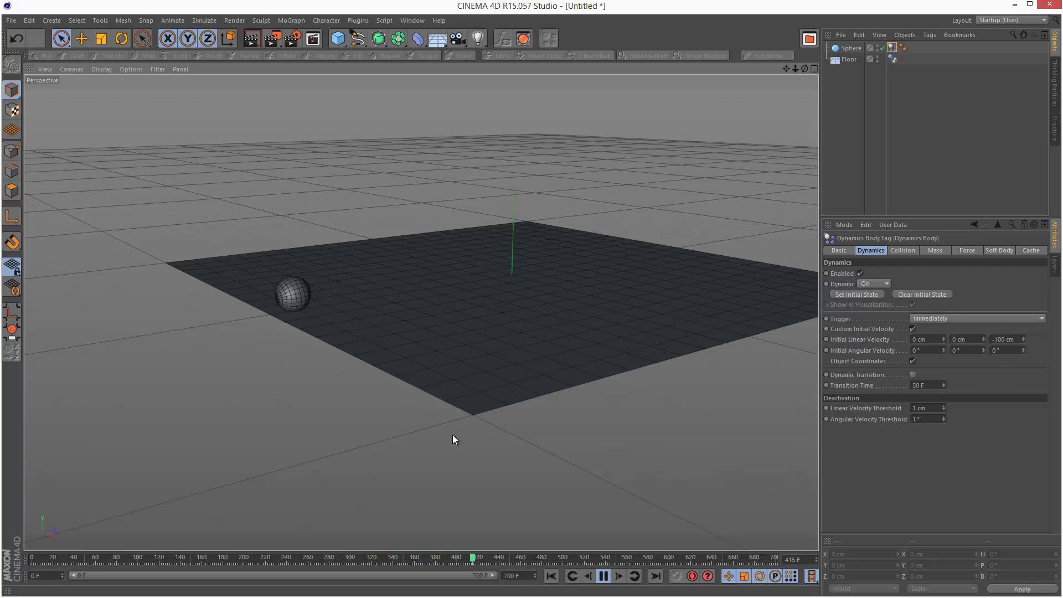
{"action": "left_click", "coordinate": [603, 576]}
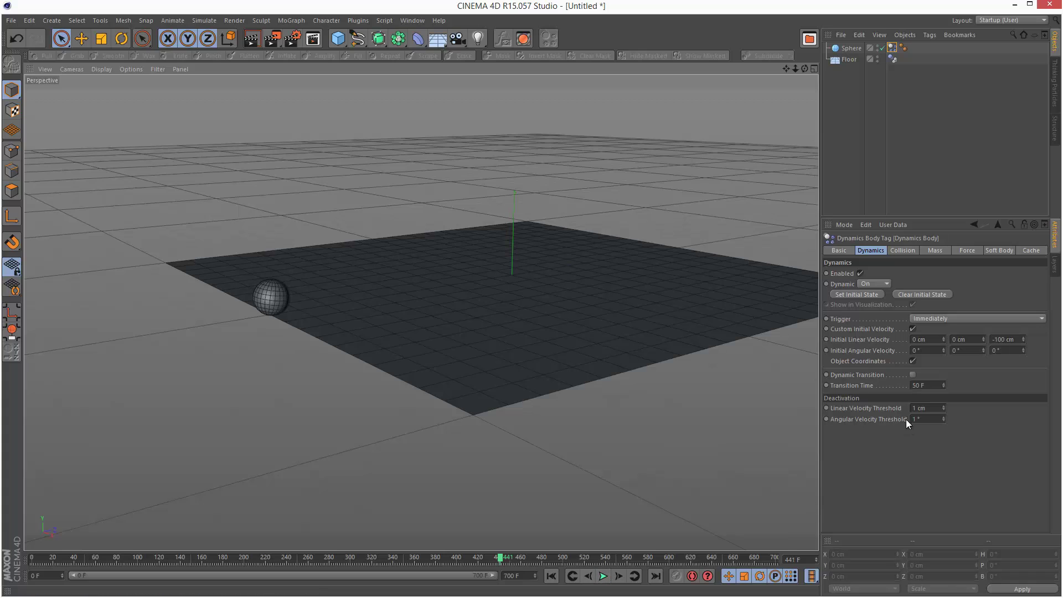
- Reset the Linear and Angular Velocity Thresholds of the sphere's Dynamics Body tag to their defaults
{"action": "right_click", "coordinate": [878, 410]}
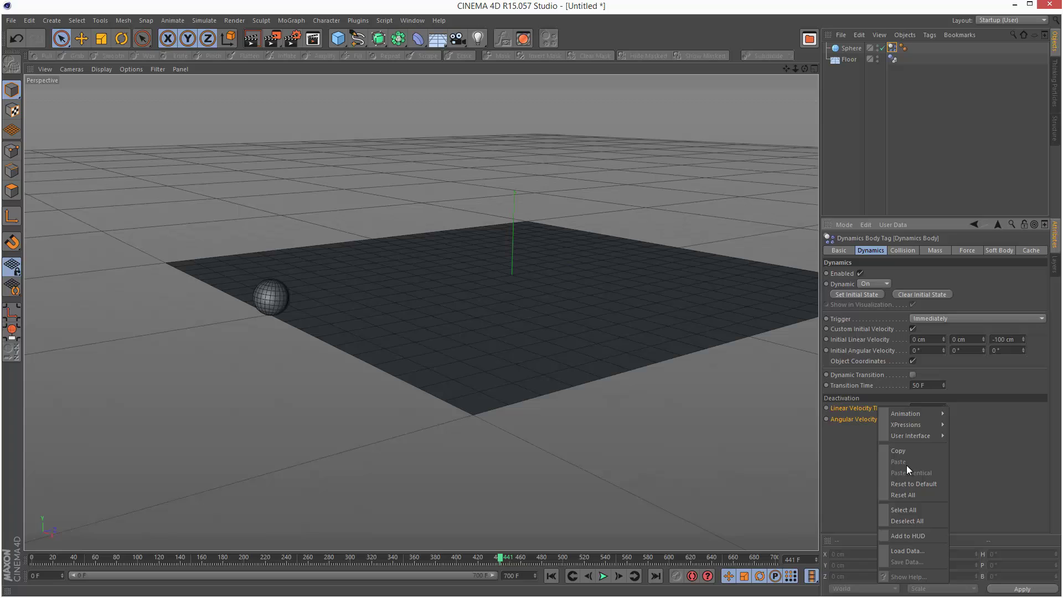
{"action": "left_click", "coordinate": [927, 484]}
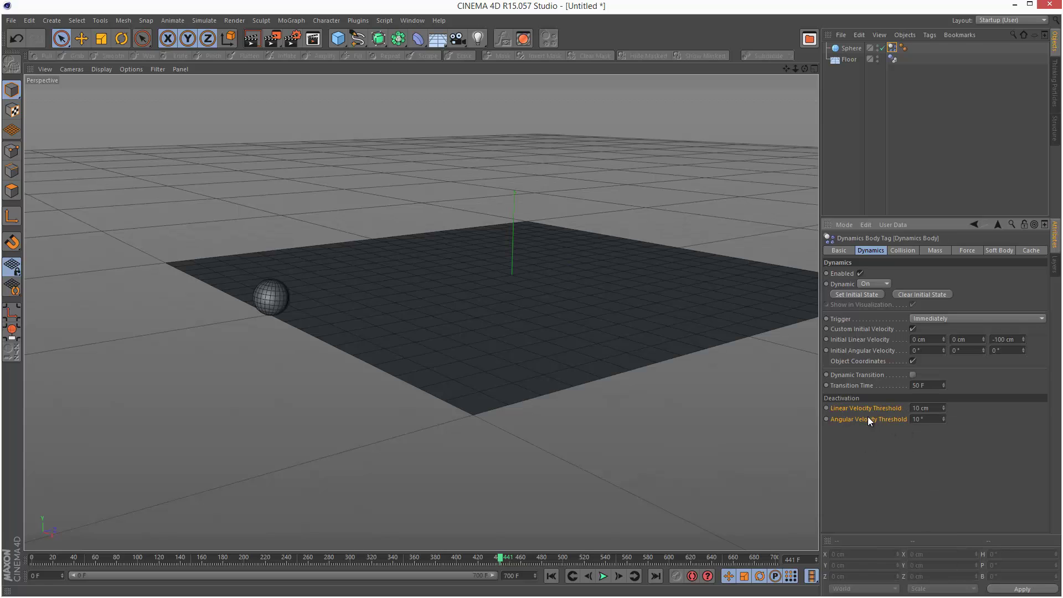
{"action": "right_click", "coordinate": [885, 419]}
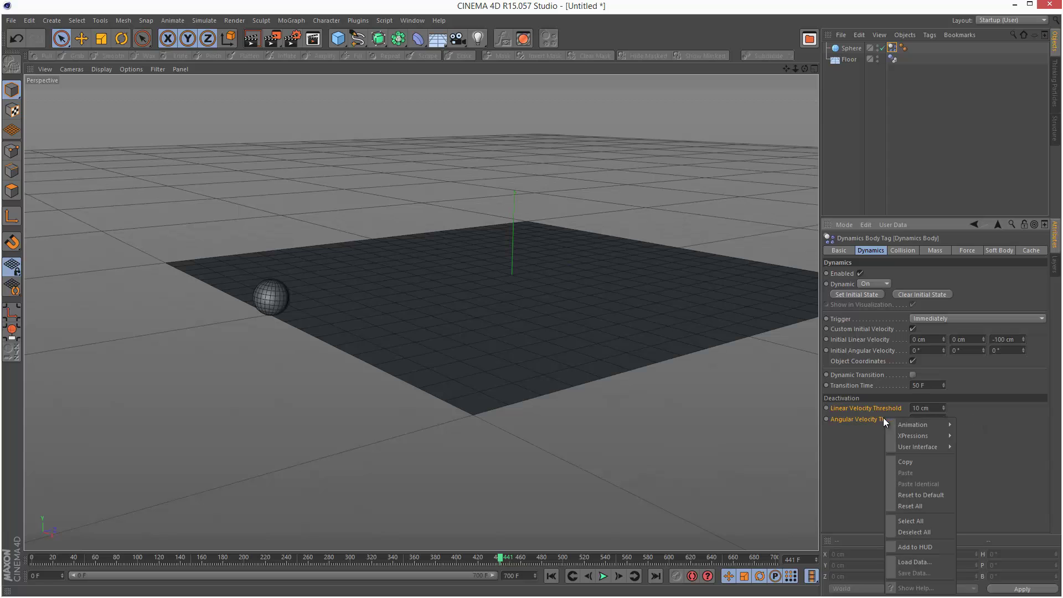
{"action": "left_click", "coordinate": [935, 494]}
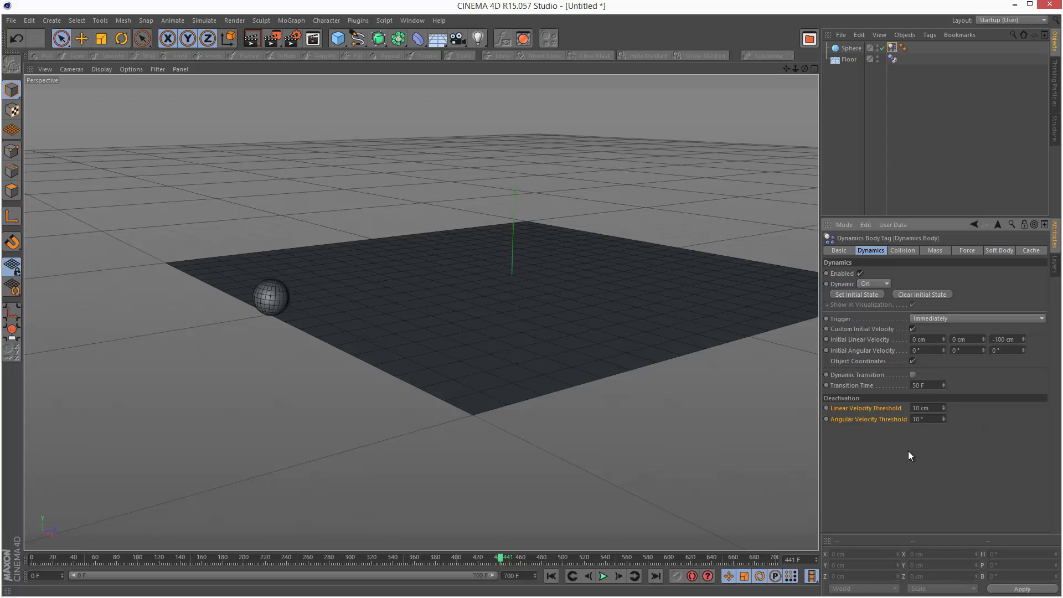
- Replay the simulation in a closer view with the default thresholds and return to frame 0
{"action": "left_click_drag", "start_coordinate": [795, 68], "coordinate": [554, 329]}
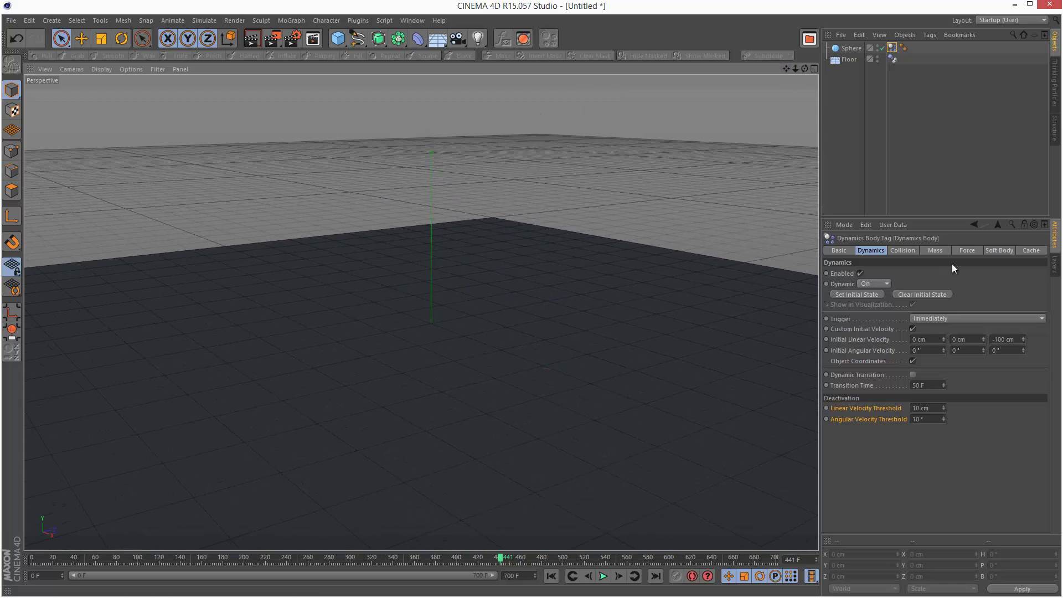
{"action": "left_click", "coordinate": [949, 188]}
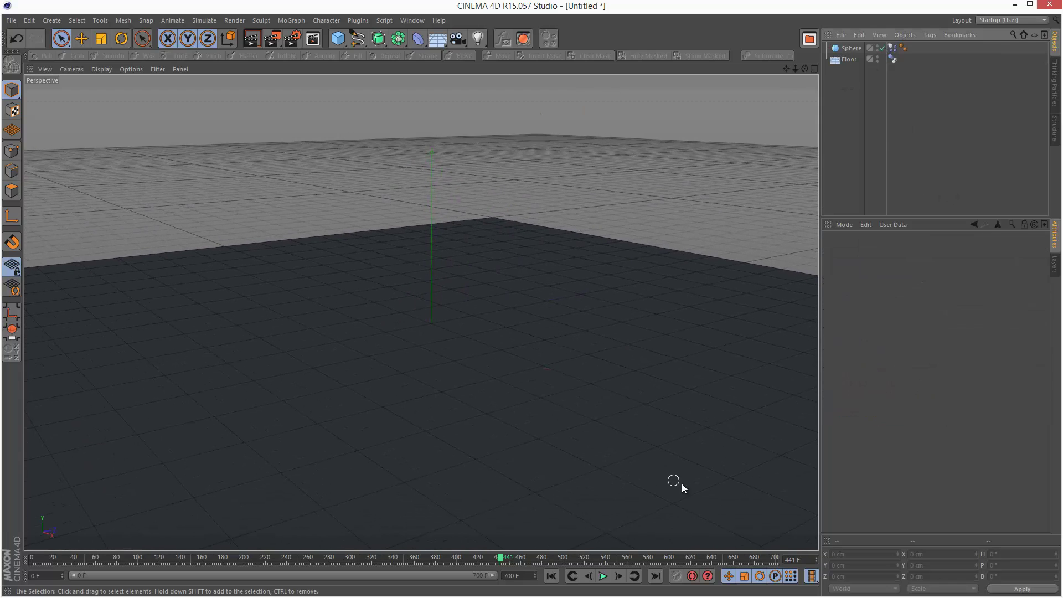
{"action": "left_click", "coordinate": [573, 576]}
{"action": "left_click", "coordinate": [602, 576]}
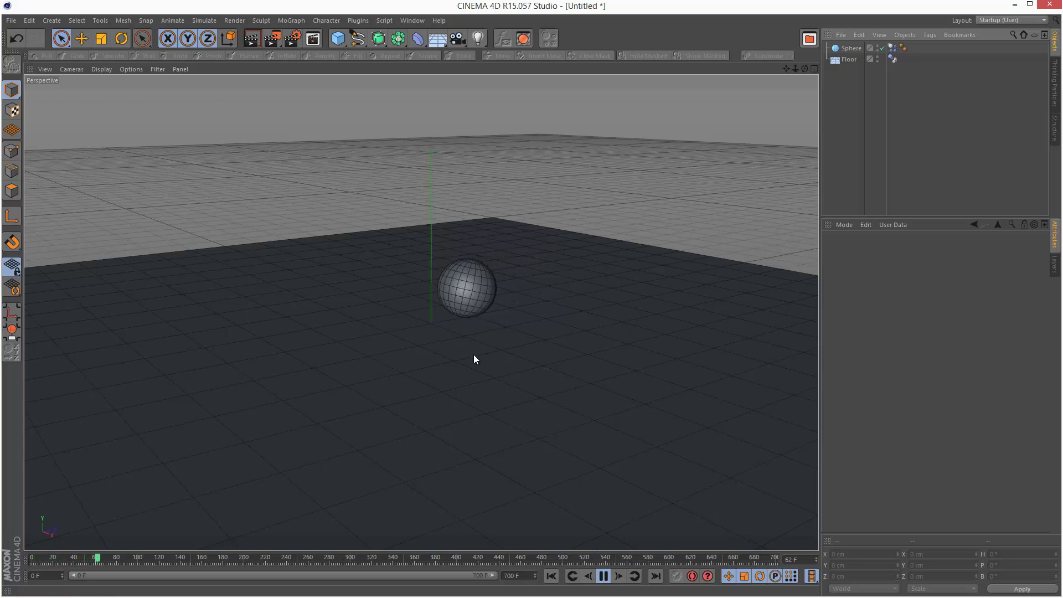
{"action": "left_click", "coordinate": [606, 577]}
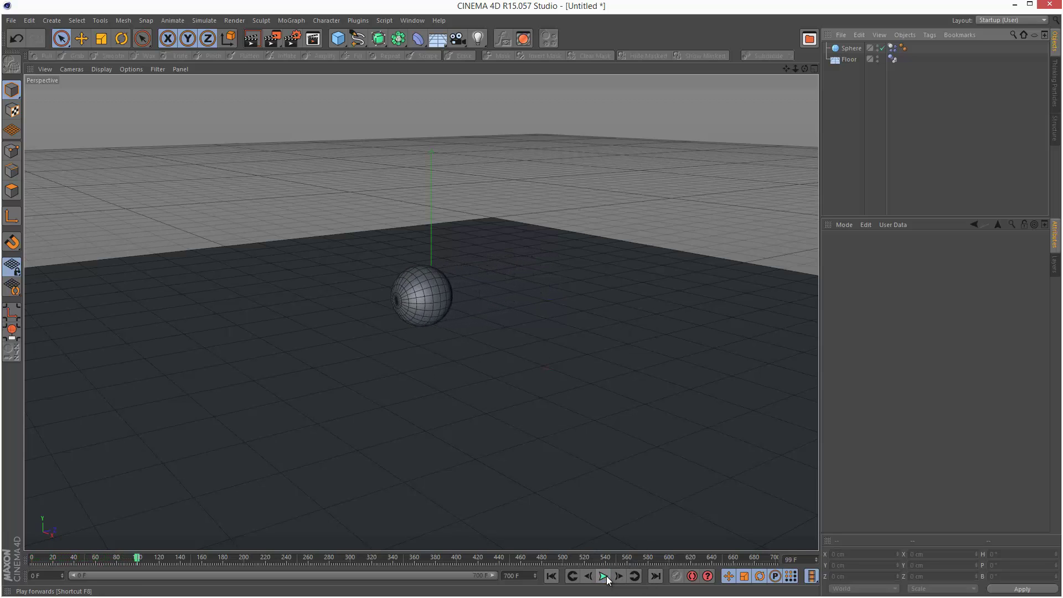
{"action": "left_click", "coordinate": [551, 575]}
- Show the Force settings of the sphere's Dynamics Body tag and play the simulation to examine the undamped roll
{"action": "left_click", "coordinate": [891, 48]}
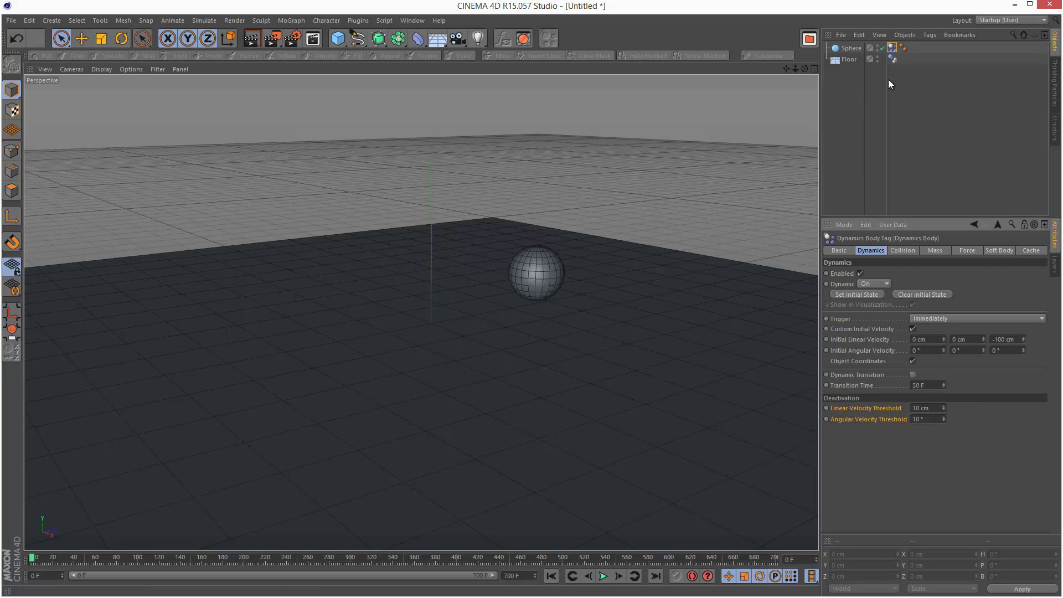
{"action": "left_click", "coordinate": [966, 251]}
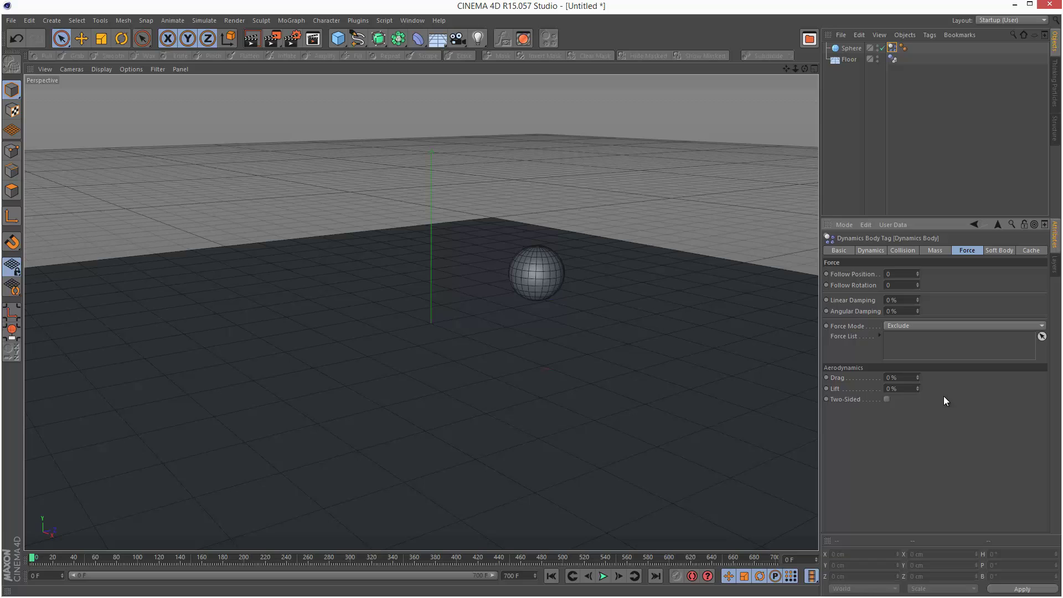
{"action": "left_click", "coordinate": [604, 576]}
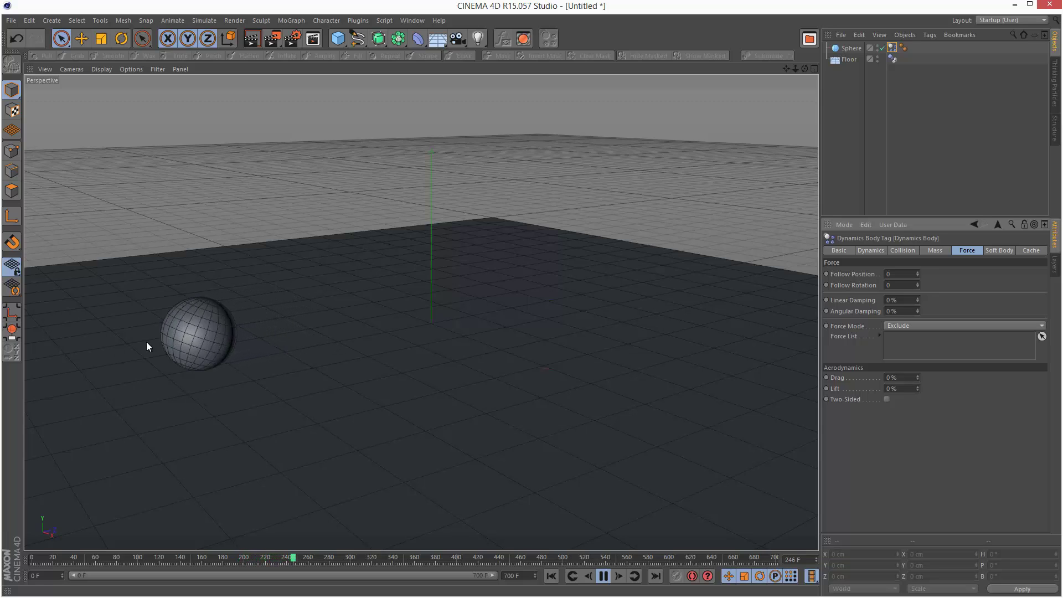
{"action": "left_click", "coordinate": [551, 576]}
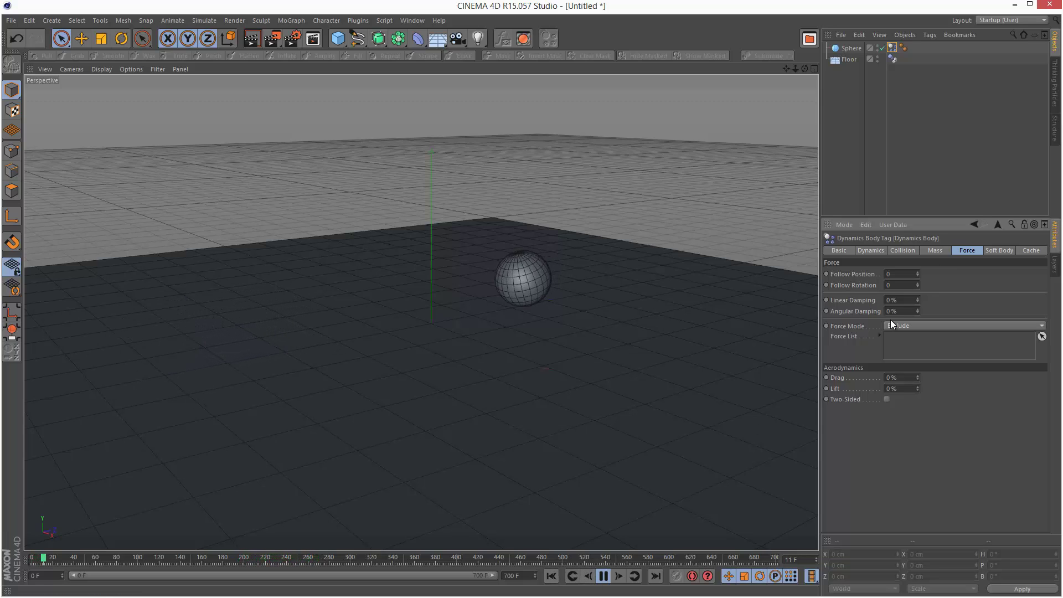
{"action": "left_click", "coordinate": [603, 576]}
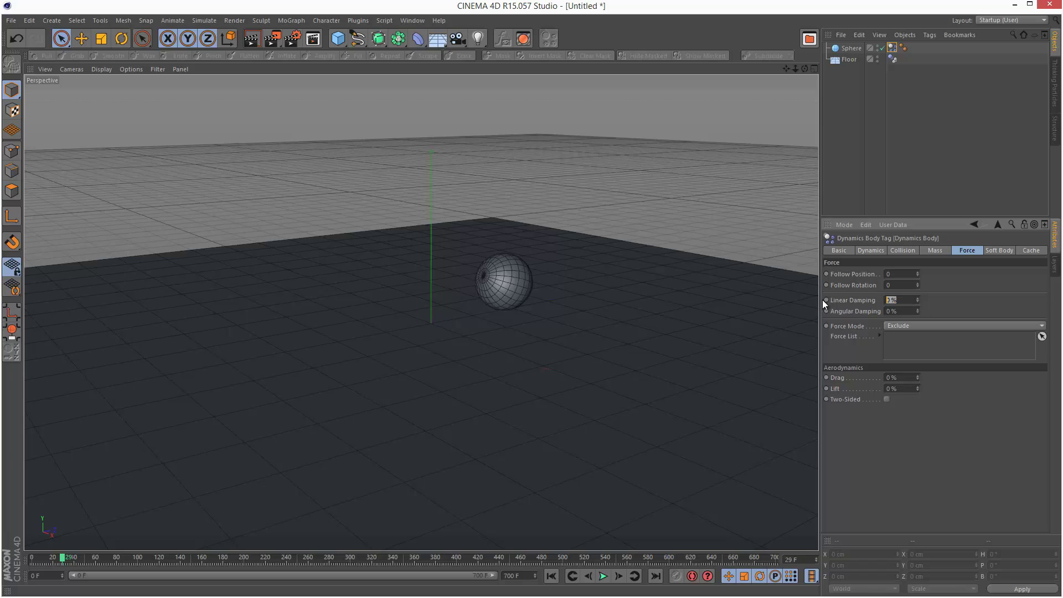
- Set the sphere's Linear Damping and Angular Damping to 50% and play the simulation from the start
{"action": "type", "text": "50"}
{"action": "type", "text": "5"}
{"action": "left_click", "coordinate": [551, 576]}
{"action": "left_click", "coordinate": [605, 579]}
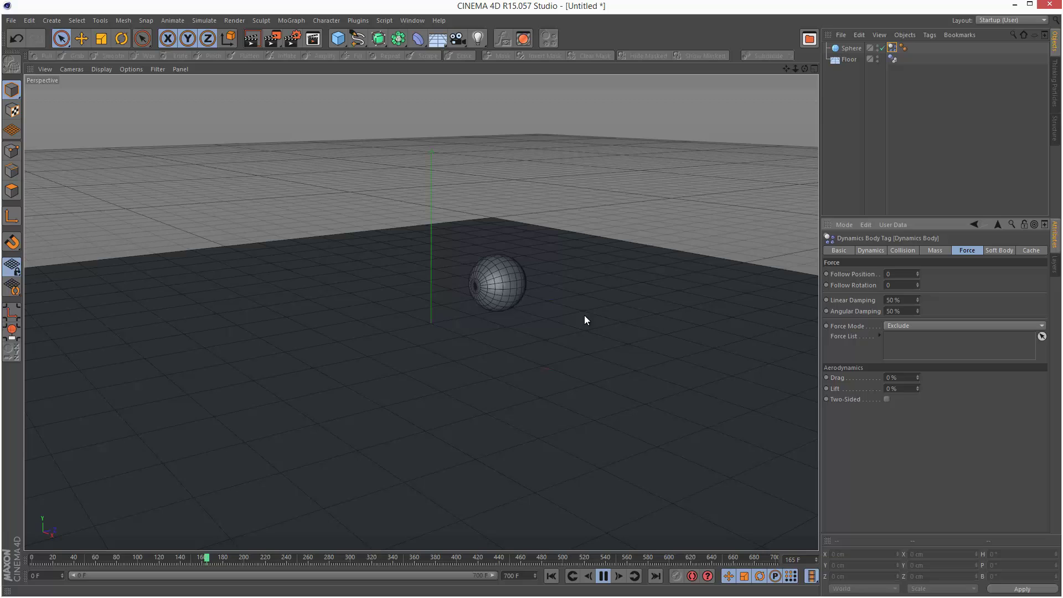
- Stop the simulation at frame 0 and nest the sphere under a new MoGraph Cloner
{"action": "left_click", "coordinate": [603, 576]}
{"action": "left_click", "coordinate": [551, 576]}
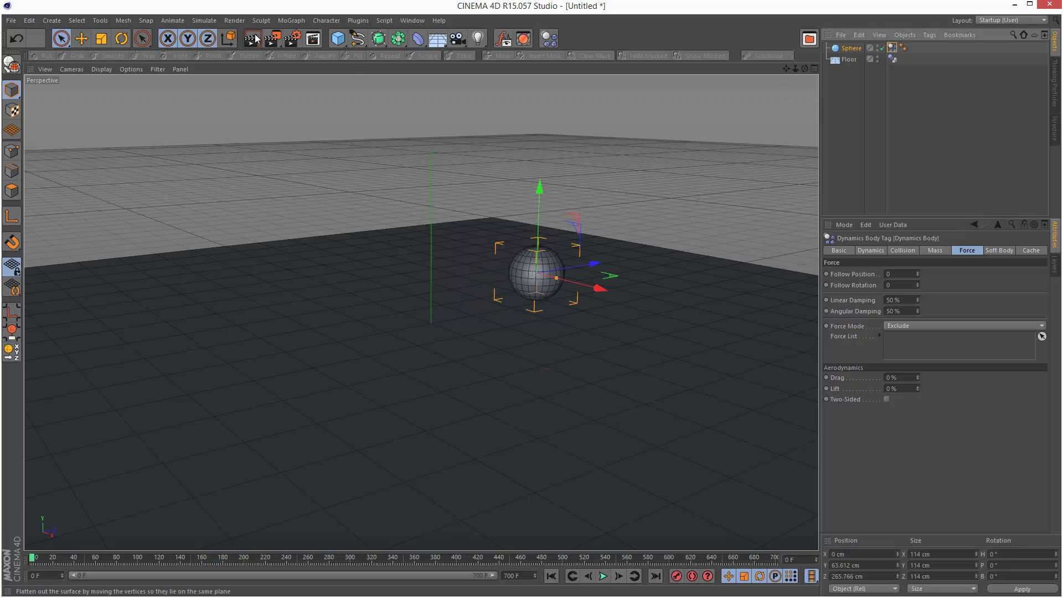
{"action": "left_click", "coordinate": [291, 20]}
{"action": "left_click", "coordinate": [313, 104]}
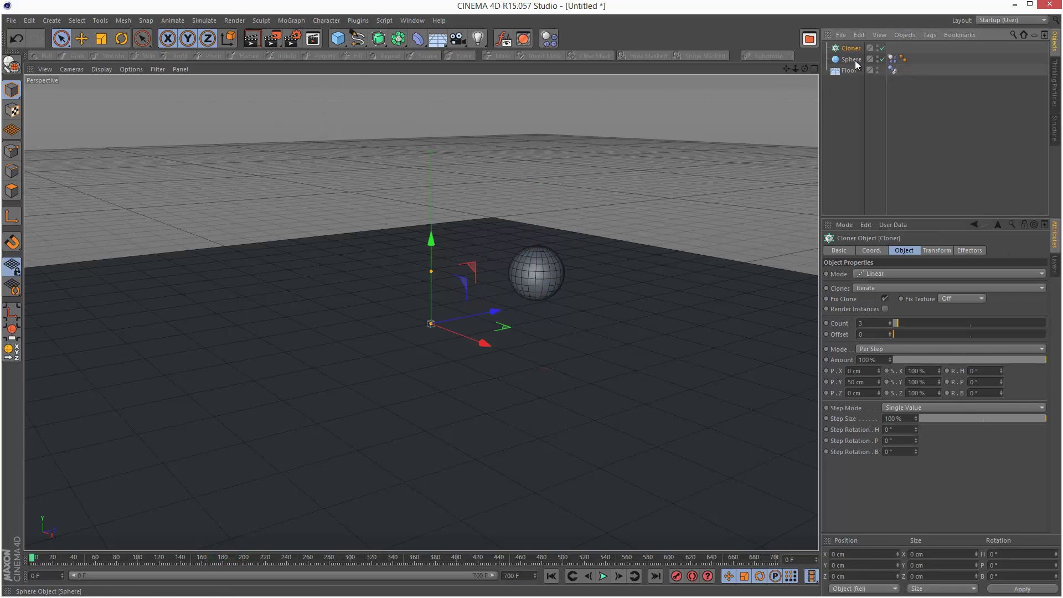
{"action": "left_click_drag", "start_coordinate": [854, 52], "coordinate": [852, 50]}
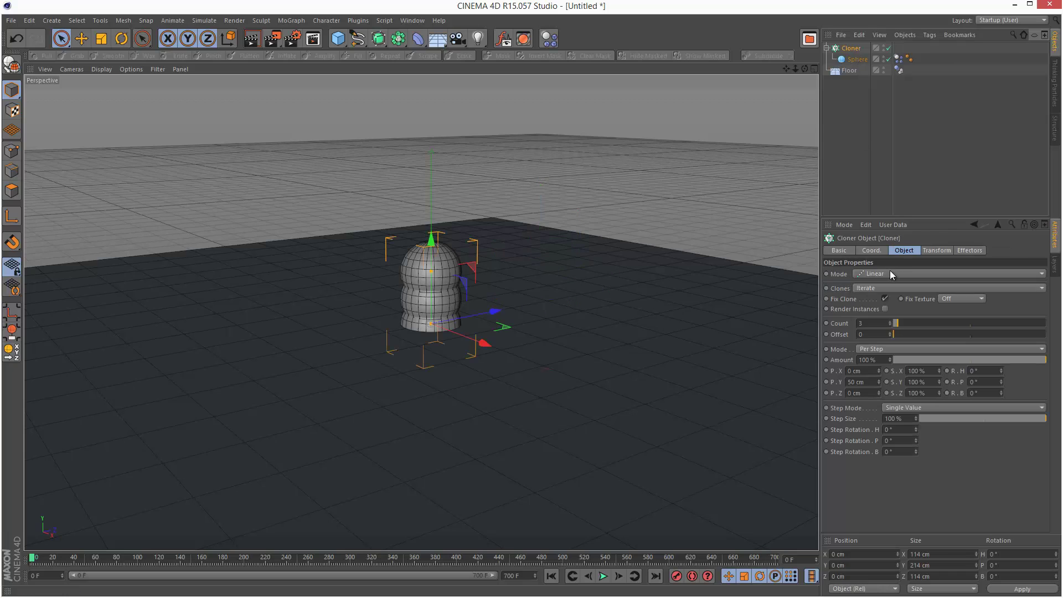
- Set the Cloner to Grid Array mode with a count of 5 × 5 × 5
{"action": "left_click", "coordinate": [889, 273]}
{"action": "left_click", "coordinate": [880, 319]}
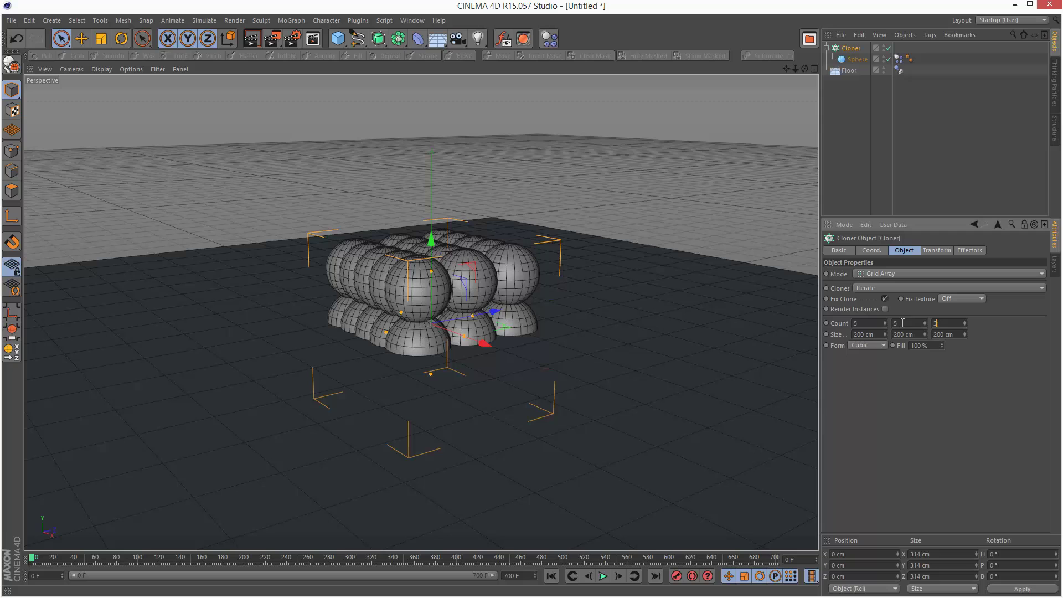
{"action": "key", "text": "Return"}
- Reduce the sphere's radius to 16 cm and raise the Cloner above the floor to about Y 218.6 cm
{"action": "left_click", "coordinate": [857, 59]}
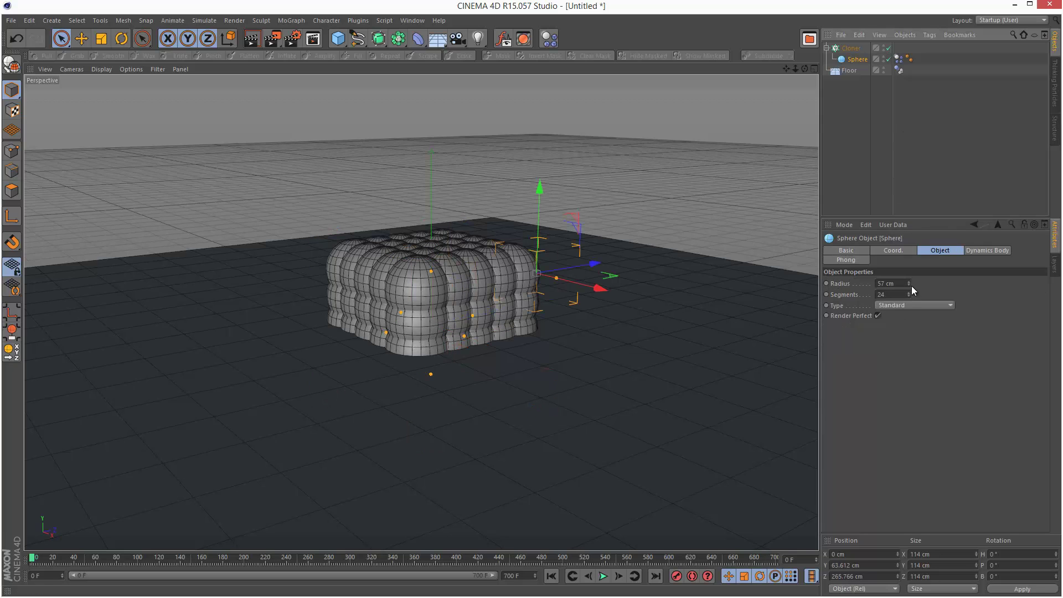
{"action": "left_click_drag", "start_coordinate": [911, 286], "coordinate": [906, 283]}
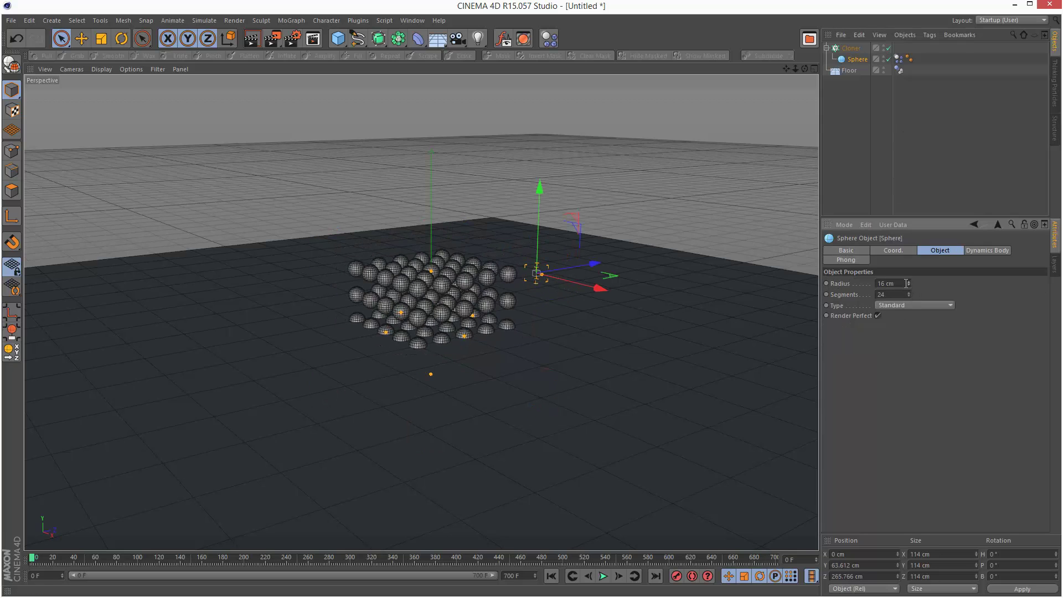
{"action": "left_click", "coordinate": [850, 49]}
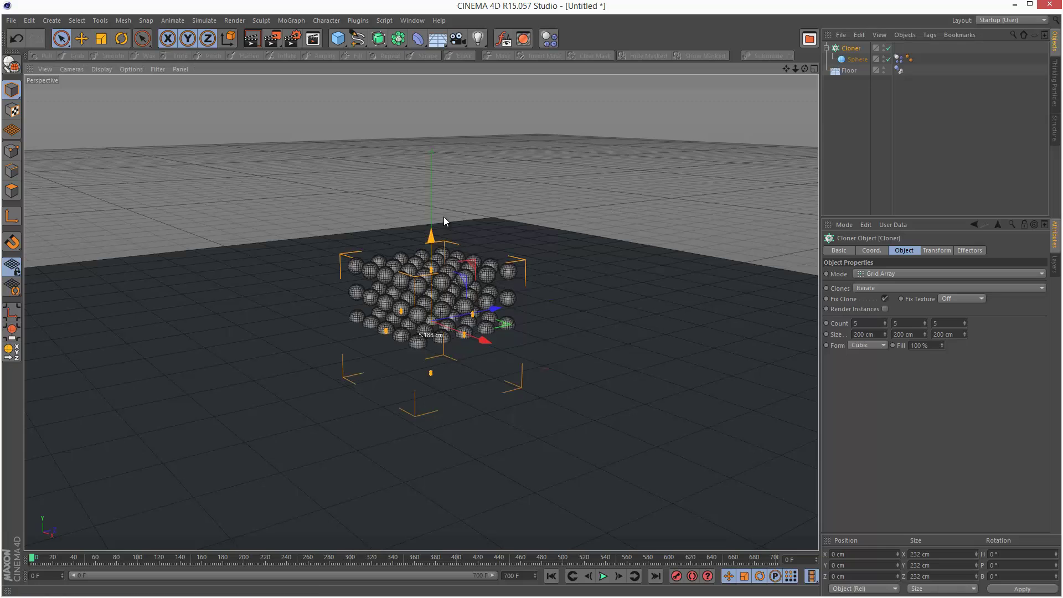
{"action": "left_click_drag", "start_coordinate": [444, 221], "coordinate": [439, 125]}
- Move the sphere's Dynamics Body tag to the Cloner, setting Inherit Tag to Apply Tag to Children and Individual Elements to All
{"action": "left_click", "coordinate": [899, 58]}
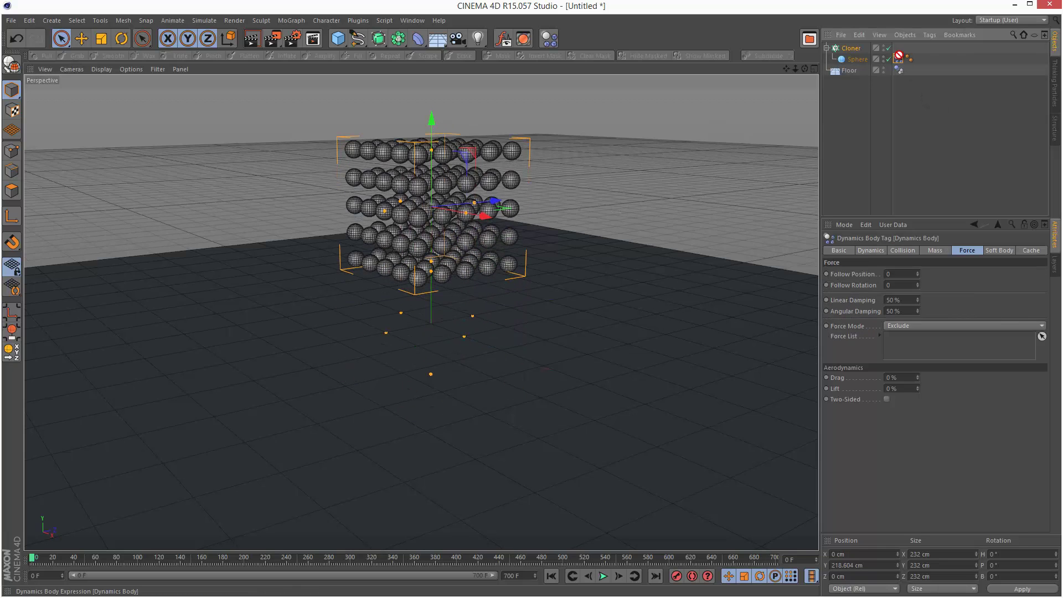
{"action": "left_click_drag", "start_coordinate": [898, 55], "coordinate": [898, 49]}
{"action": "left_click", "coordinate": [870, 250]}
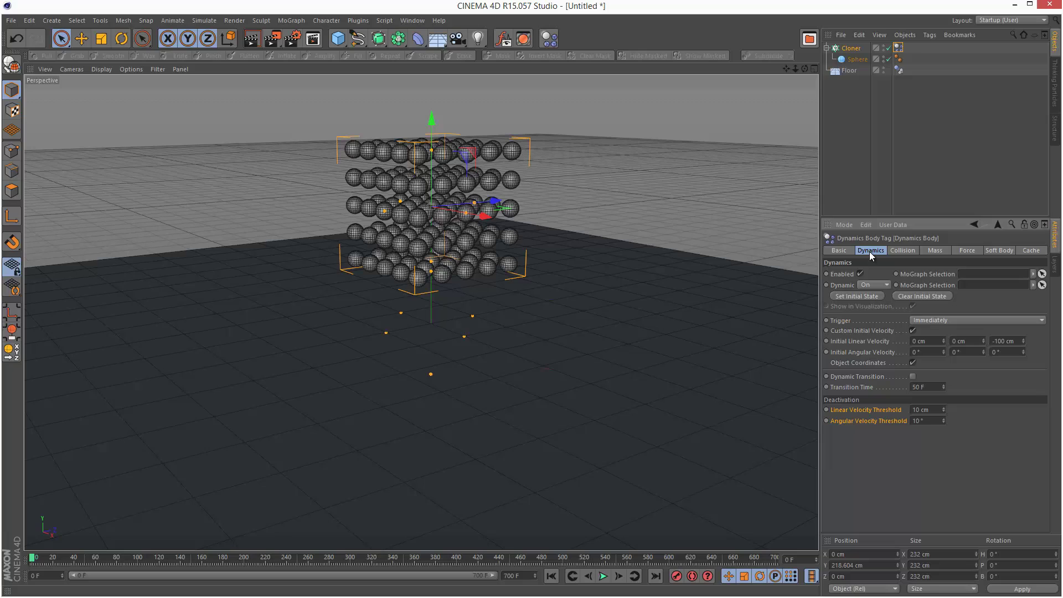
{"action": "left_click", "coordinate": [902, 250]}
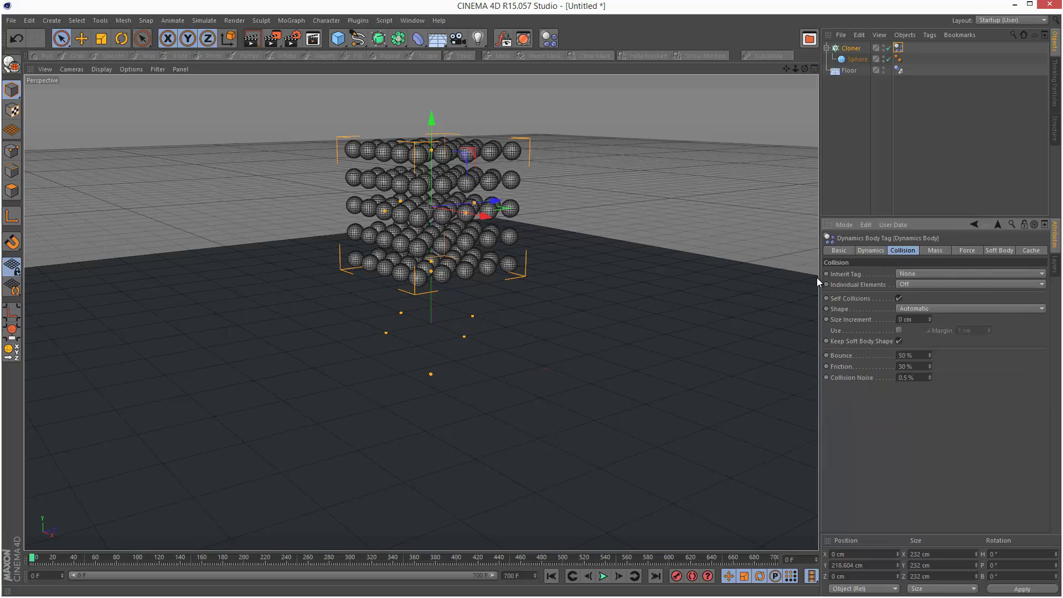
{"action": "left_click", "coordinate": [896, 274]}
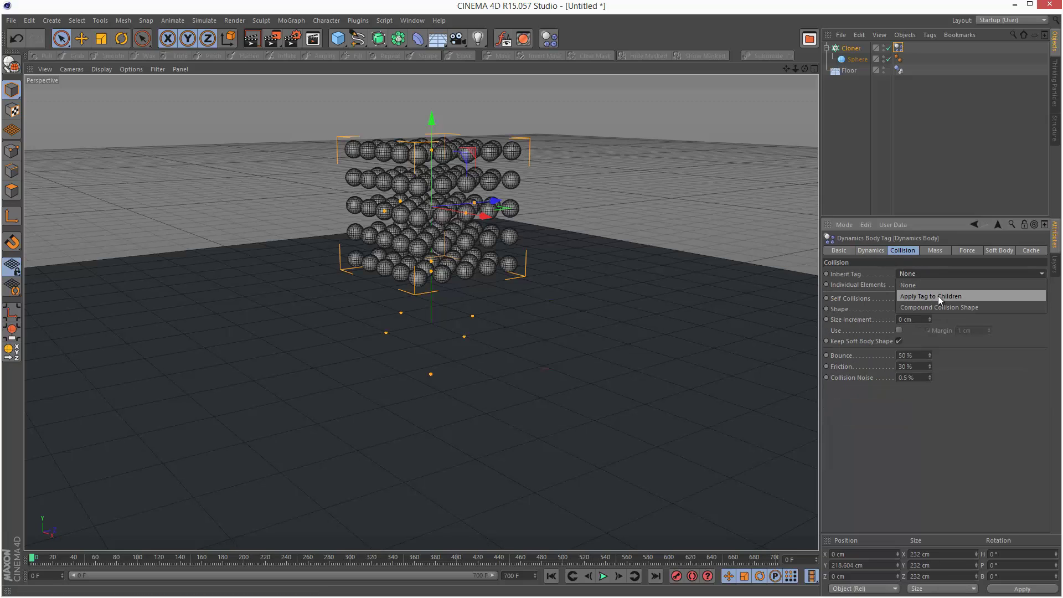
{"action": "left_click", "coordinate": [939, 295]}
{"action": "left_click", "coordinate": [924, 283]}
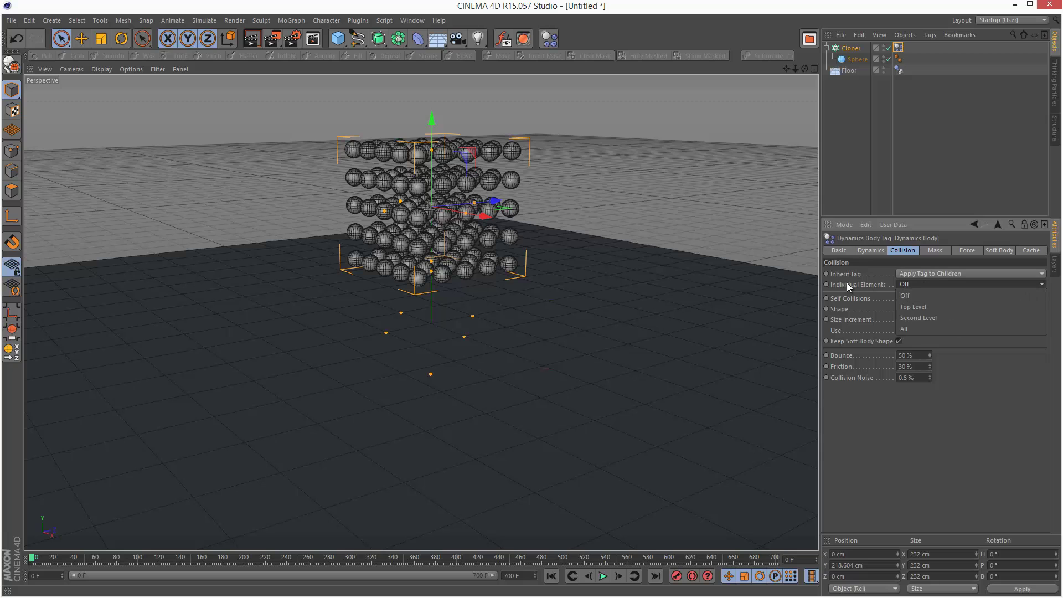
{"action": "left_click", "coordinate": [925, 328]}
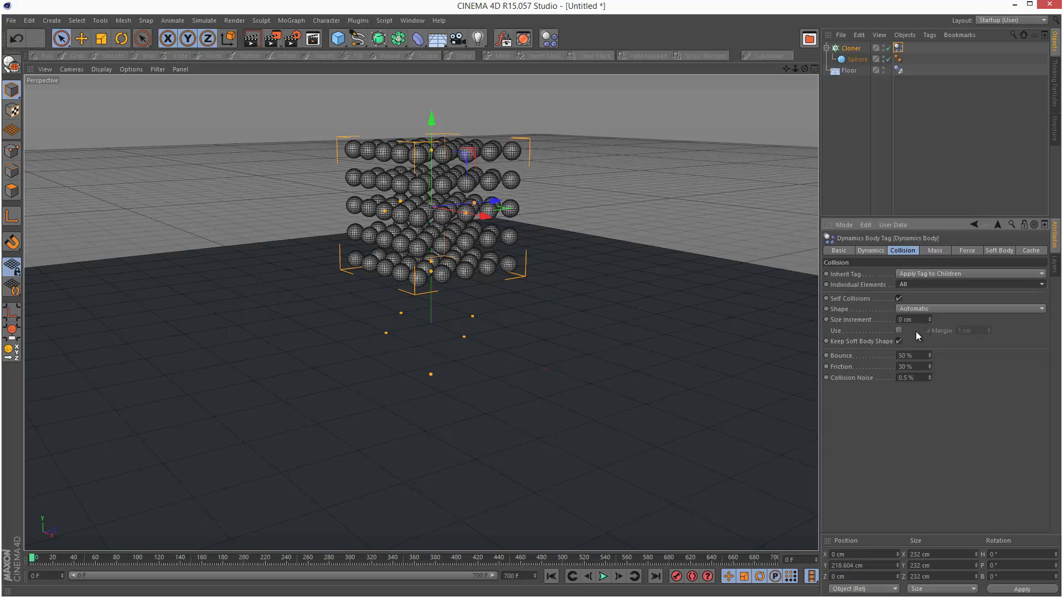
- Play the simulation to examine how the cloned spheres fall, and return to frame 0
{"action": "left_click", "coordinate": [604, 576]}
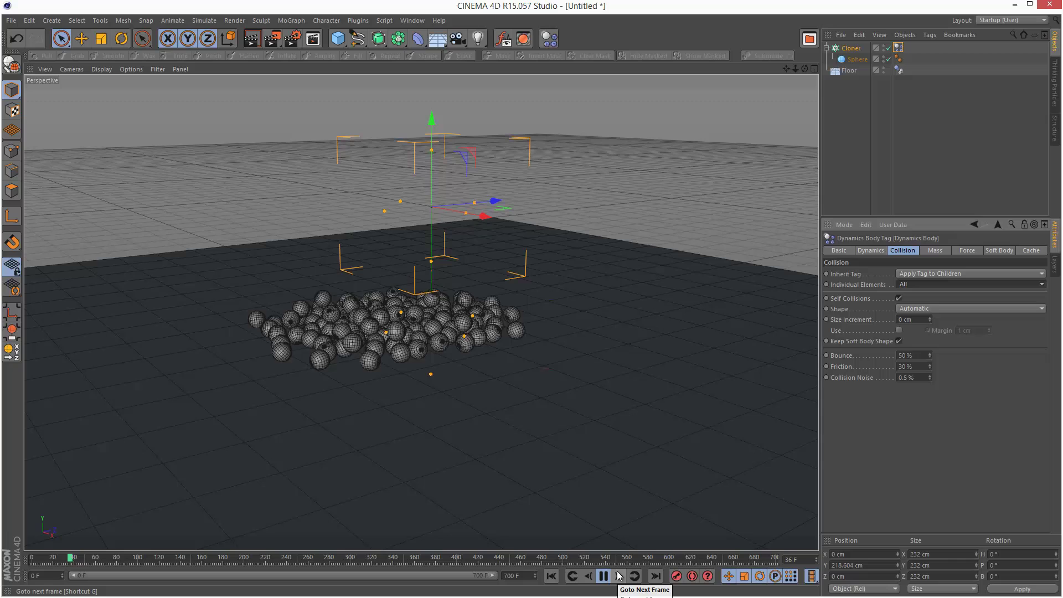
{"action": "left_click", "coordinate": [603, 576]}
{"action": "left_click", "coordinate": [551, 576]}
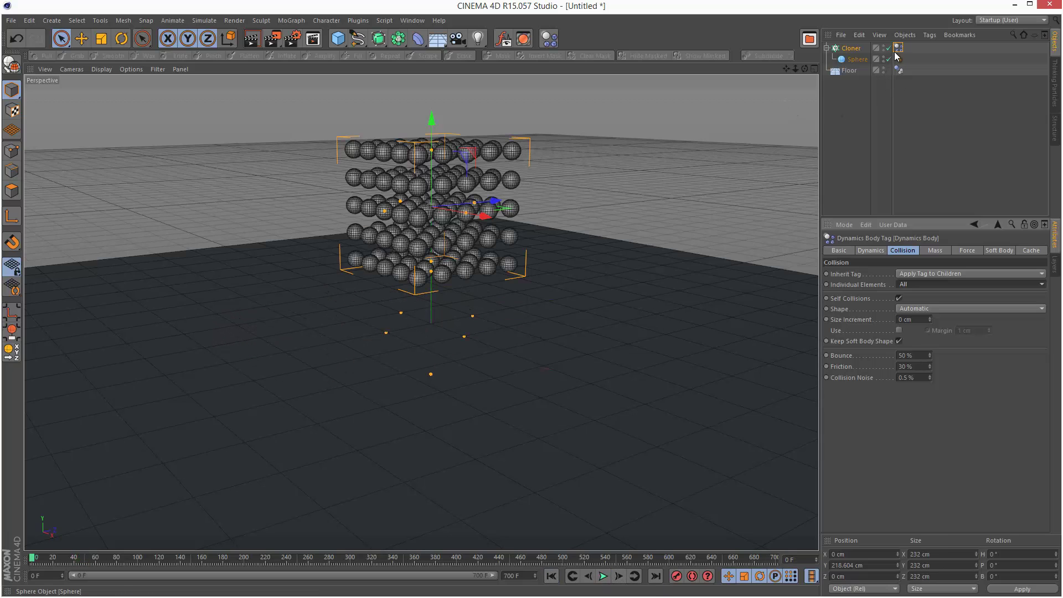
- Turn off Custom Initial Velocity in the Cloner's Dynamics Body tag, replay the simulation and return to frame 0
{"action": "left_click", "coordinate": [877, 252]}
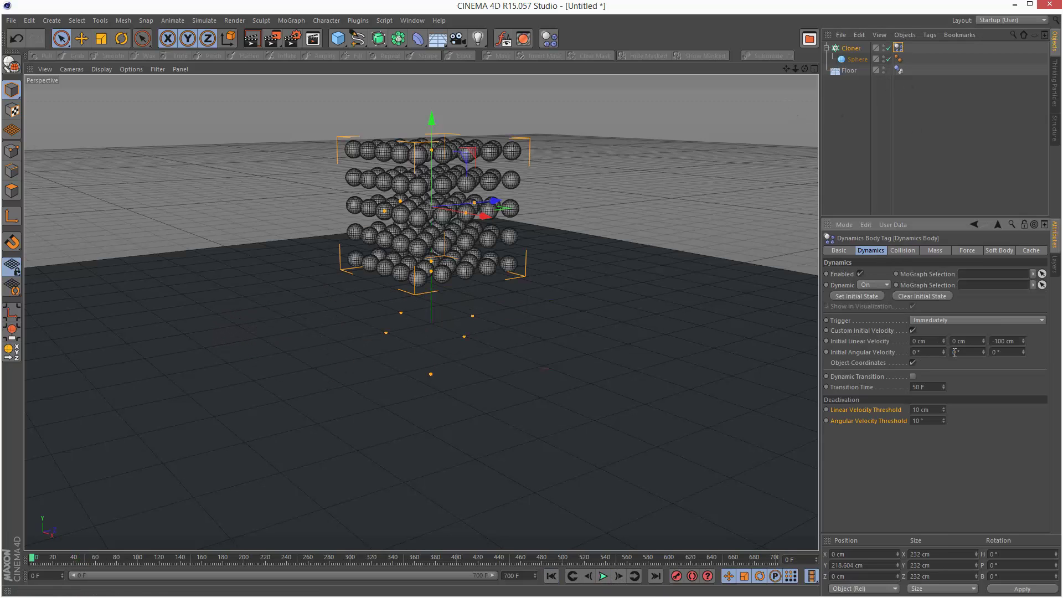
{"action": "left_click", "coordinate": [912, 331]}
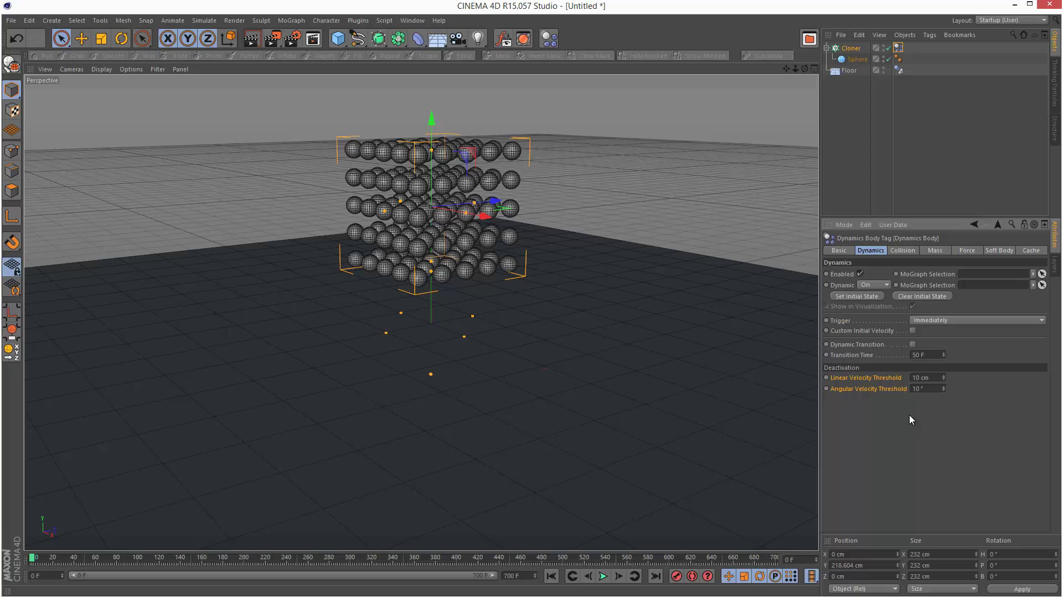
{"action": "left_click", "coordinate": [603, 576]}
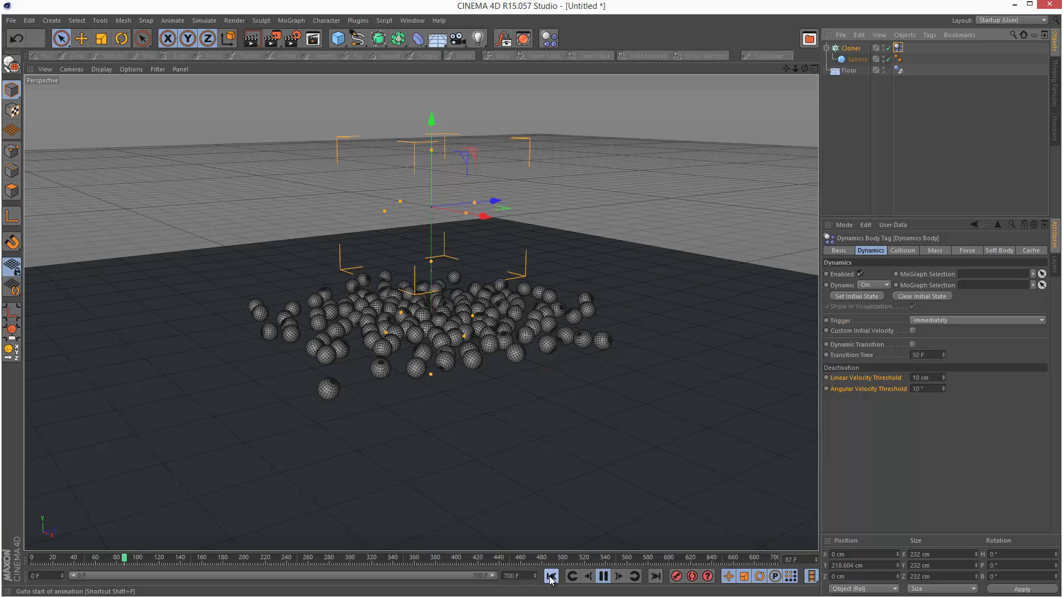
{"action": "key", "text": "shift+f"}
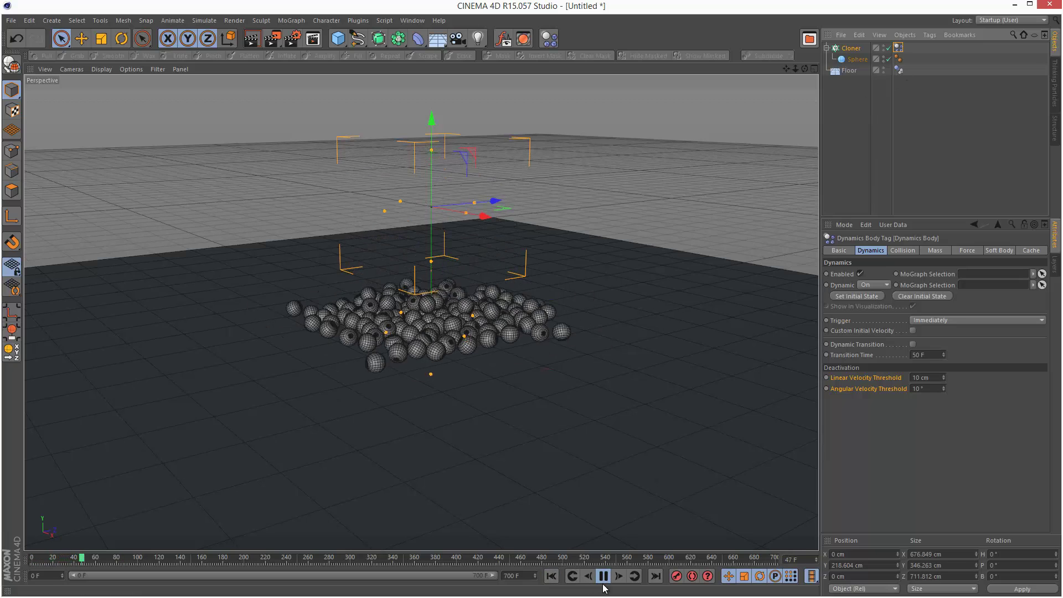
{"action": "left_click", "coordinate": [603, 579]}
{"action": "left_click", "coordinate": [551, 576]}
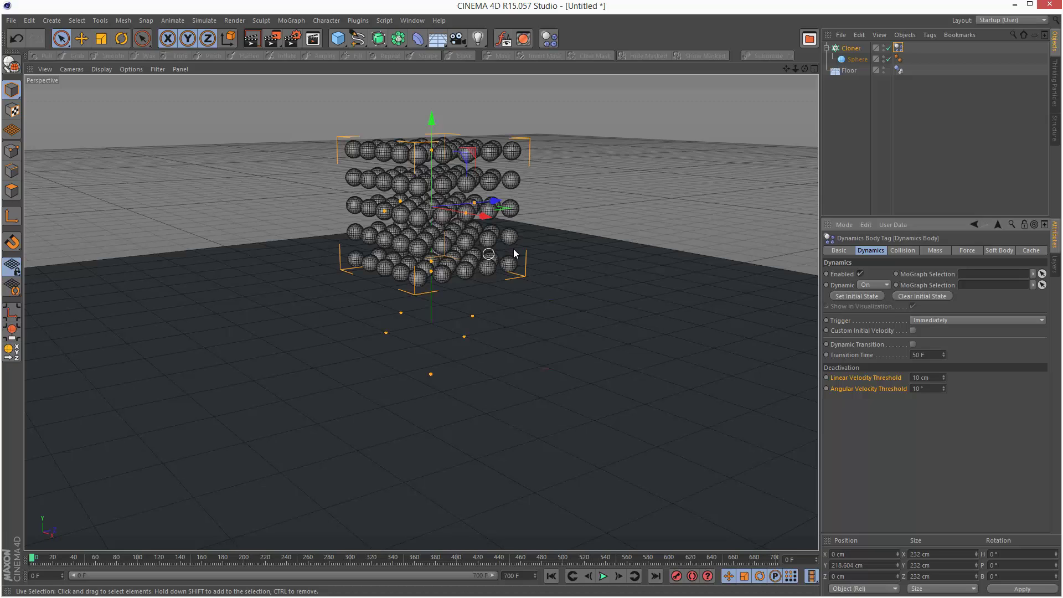
- Set the Cloner tag's Linear Damping and Angular Damping to 90%, play the simulation and return to frame 0
{"action": "left_click", "coordinate": [934, 251]}
{"action": "left_click", "coordinate": [966, 250]}
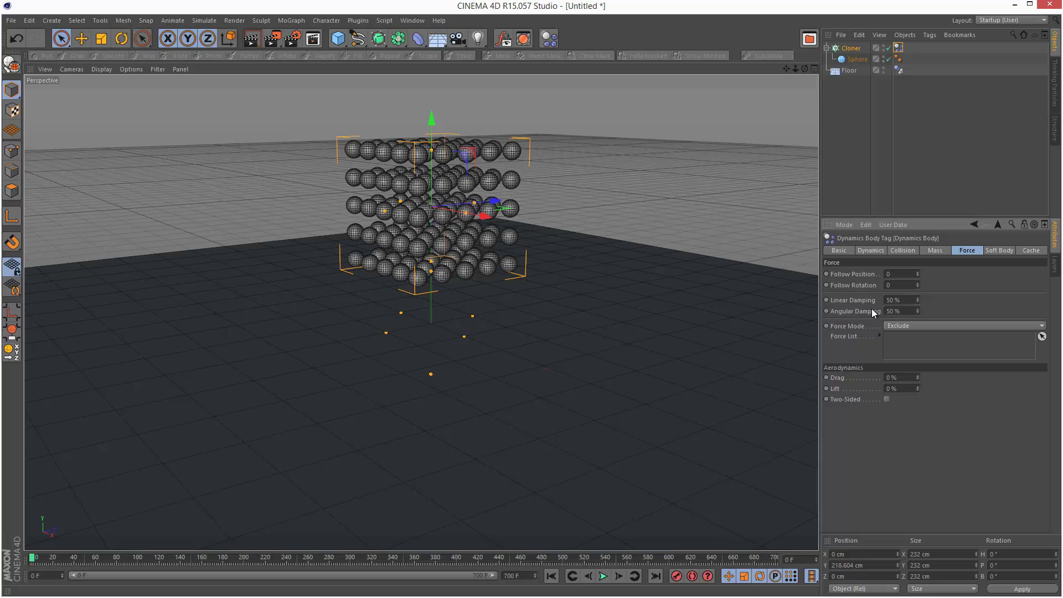
{"action": "double_click", "coordinate": [896, 300]}
{"action": "type", "text": "5"}
{"action": "type", "text": "90"}
{"action": "key", "text": "Return"}
{"action": "left_click", "coordinate": [604, 575]}
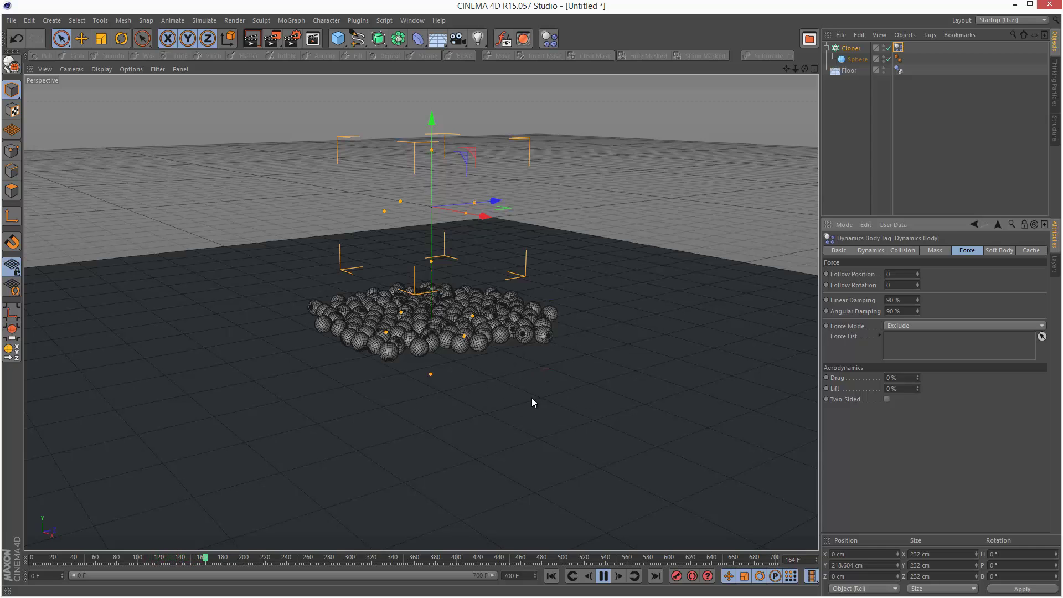
{"action": "left_click", "coordinate": [603, 576]}
{"action": "left_click", "coordinate": [551, 576]}
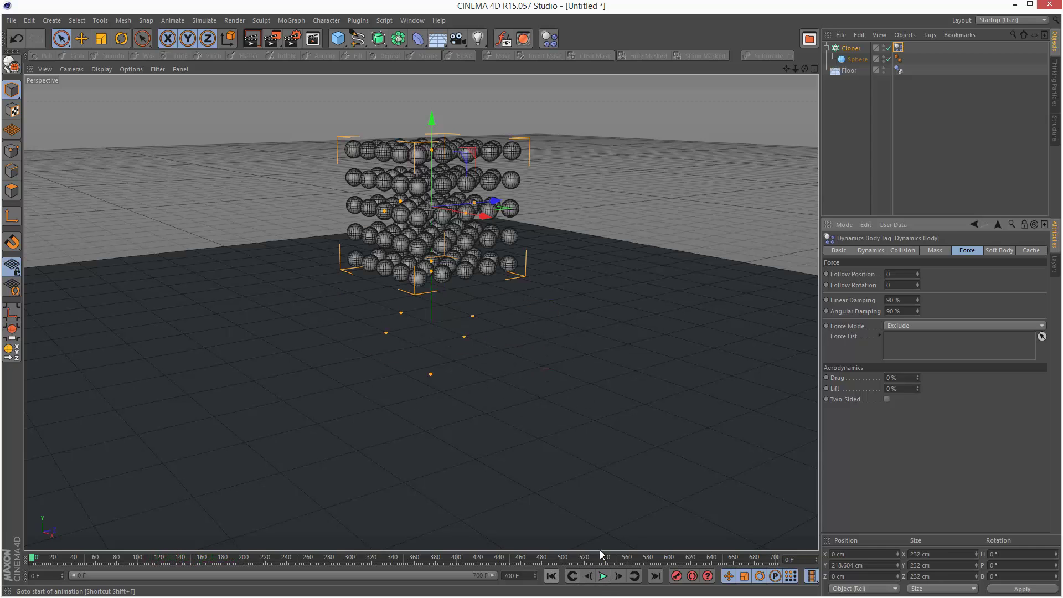
- Set the Cloner tag's Linear Damping and Angular Damping to 100% and play the simulation
{"action": "double_click", "coordinate": [899, 300]}
{"action": "type", "text": "10"}
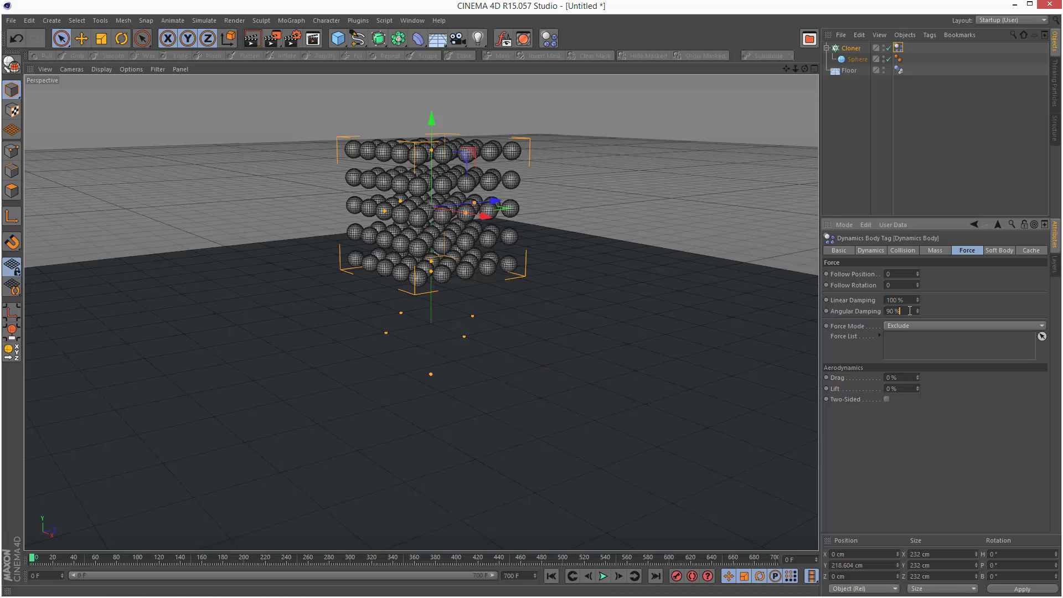
{"action": "type", "text": "100"}
{"action": "key", "text": "Return"}
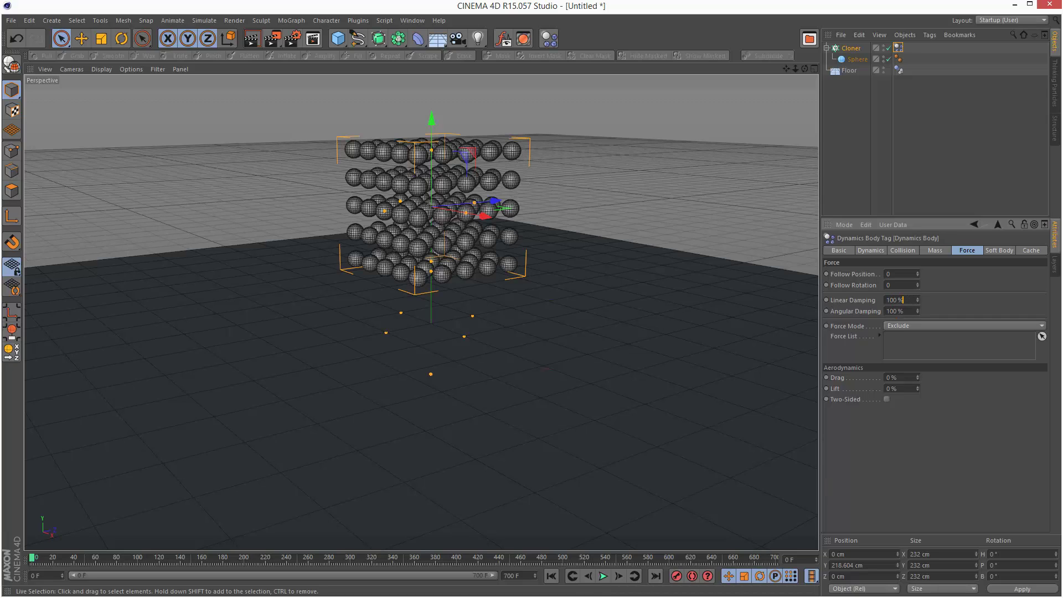
{"action": "left_click", "coordinate": [604, 576]}
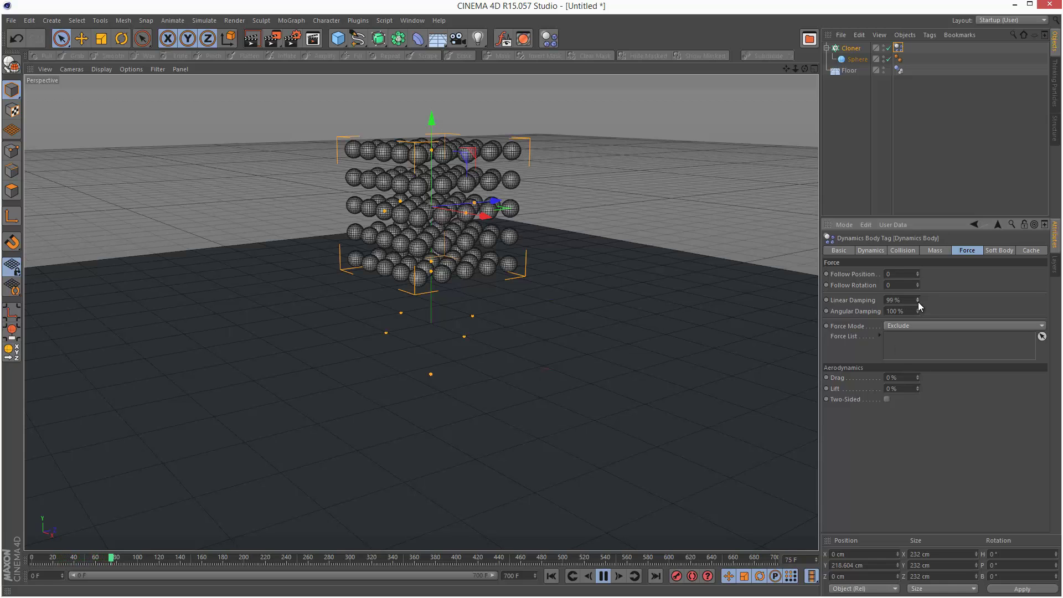
- Lower the Linear Damping and Angular Damping to 99%, replay the simulation from frame 0 and stop it
{"action": "left_click", "coordinate": [551, 575]}
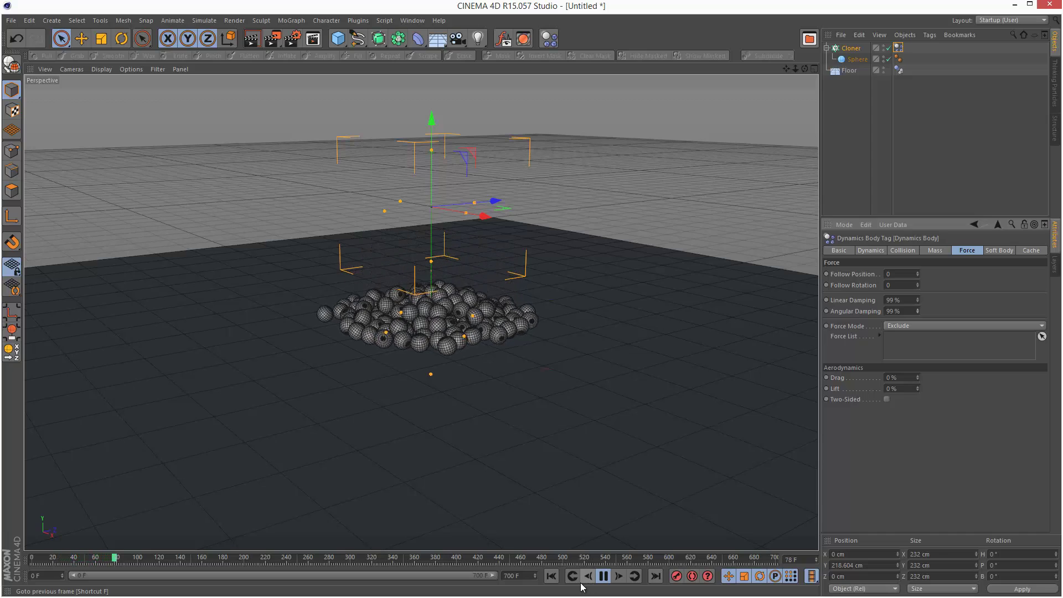
{"action": "left_click", "coordinate": [550, 575]}
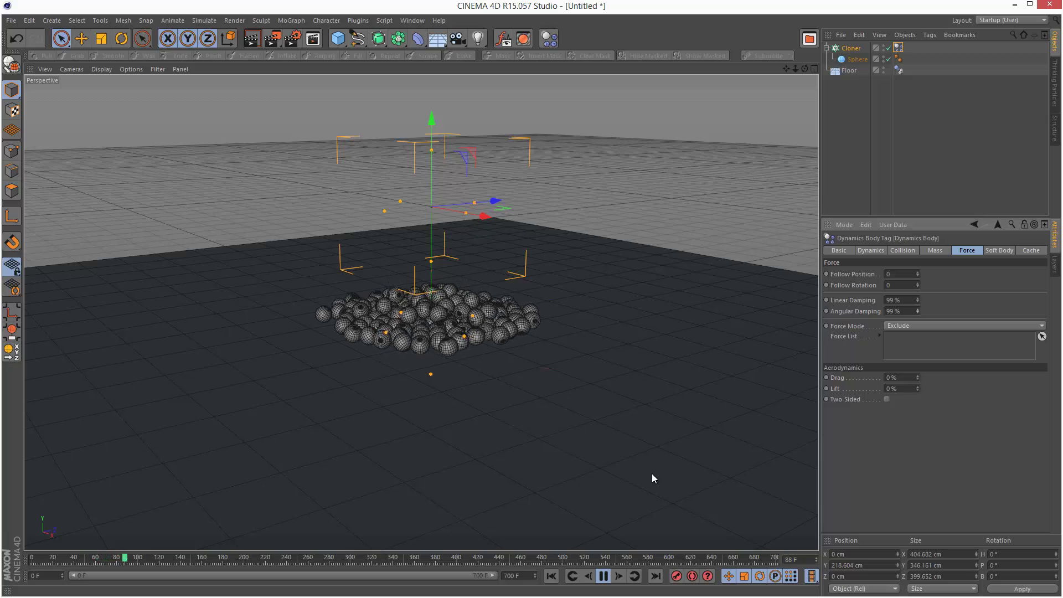
{"action": "left_click", "coordinate": [602, 575]}
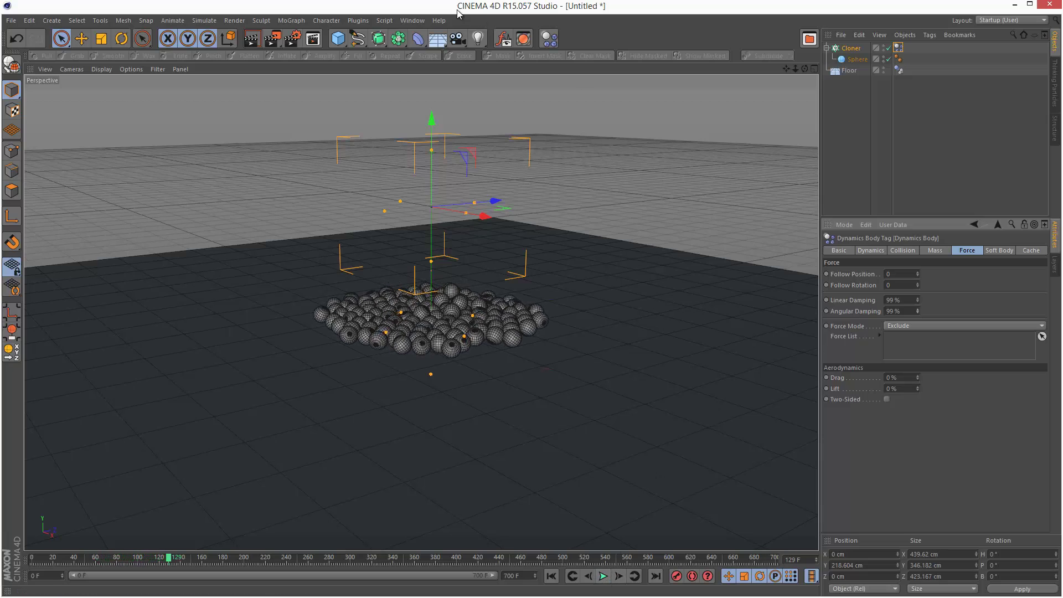
- Add a cube as a child of the Cloner and delete the sphere
{"action": "left_click", "coordinate": [337, 38]}
{"action": "left_click", "coordinate": [359, 51]}
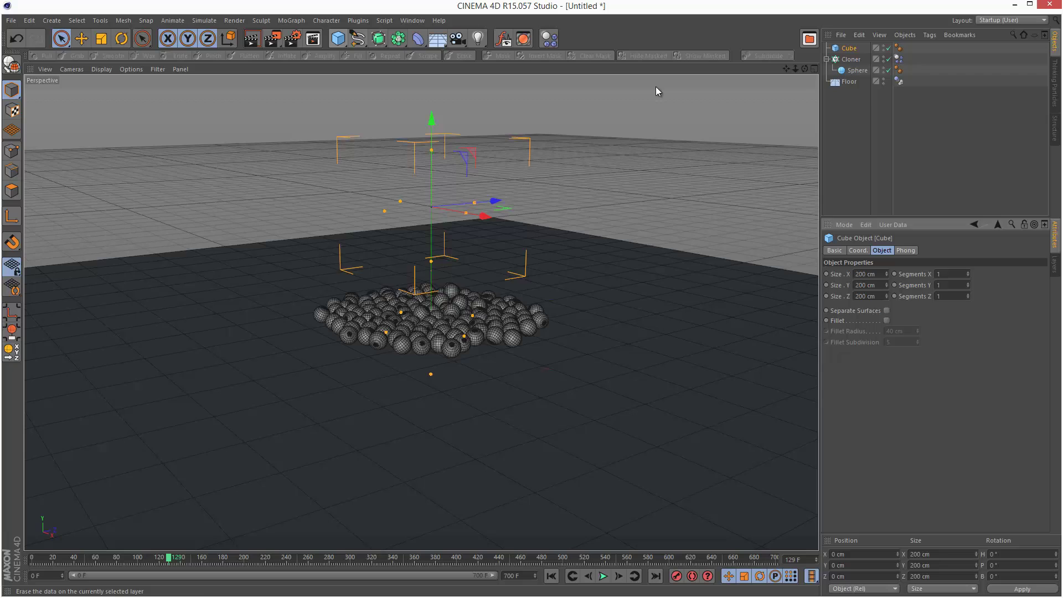
{"action": "left_click_drag", "start_coordinate": [849, 48], "coordinate": [851, 59]}
{"action": "left_click", "coordinate": [857, 70]}
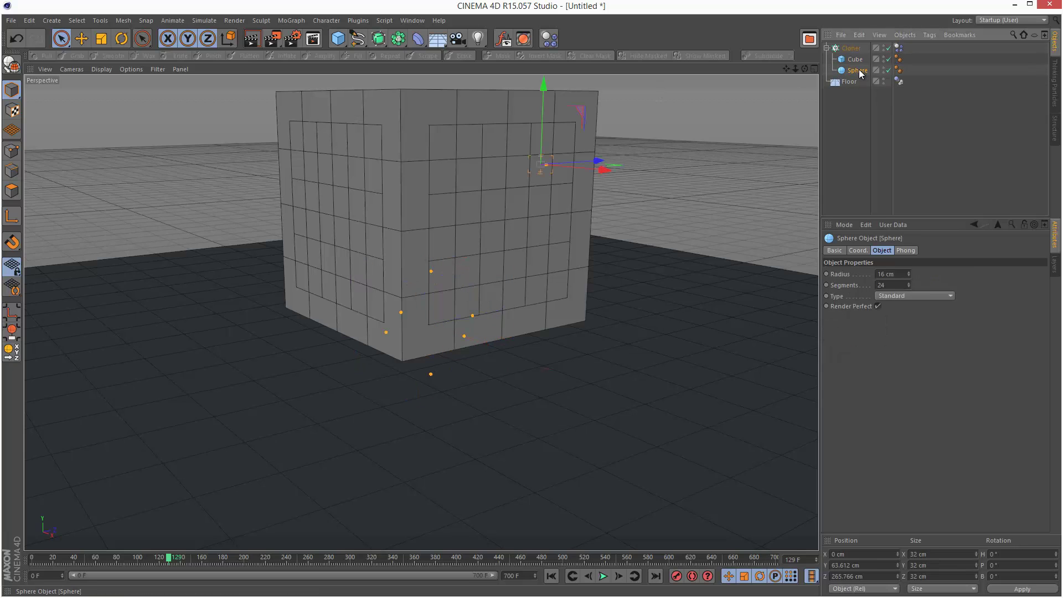
{"action": "key", "text": "Delete"}
- Set the cloned cube's X, Y and Z sizes to 22 cm
{"action": "left_click", "coordinate": [855, 59]}
{"action": "double_click", "coordinate": [876, 272]}
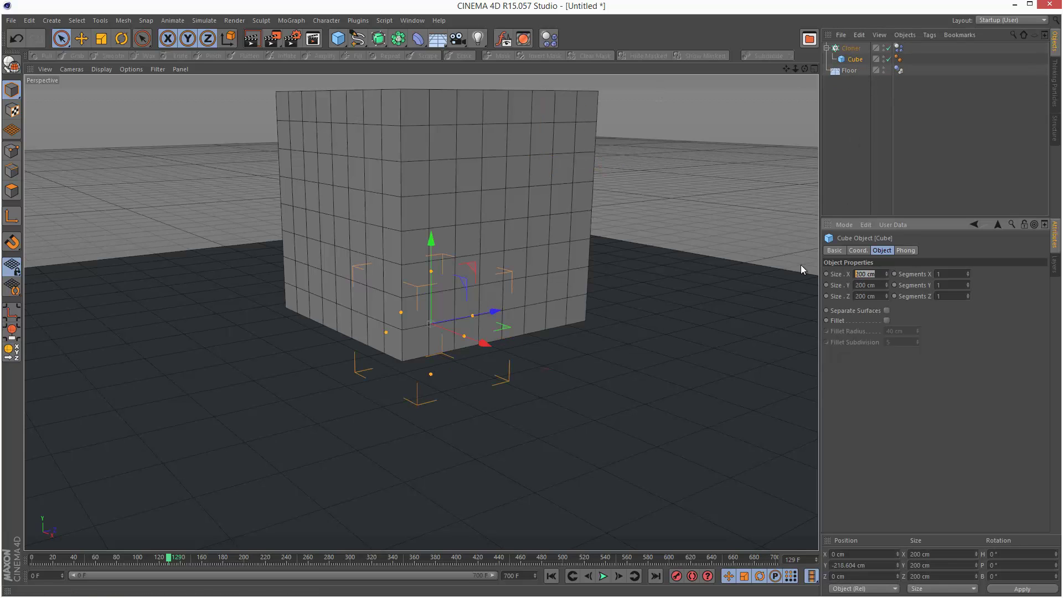
{"action": "type", "text": "22"}
{"action": "key", "text": "Tab"}
{"action": "type", "text": "22"}
{"action": "key", "text": "Tab"}
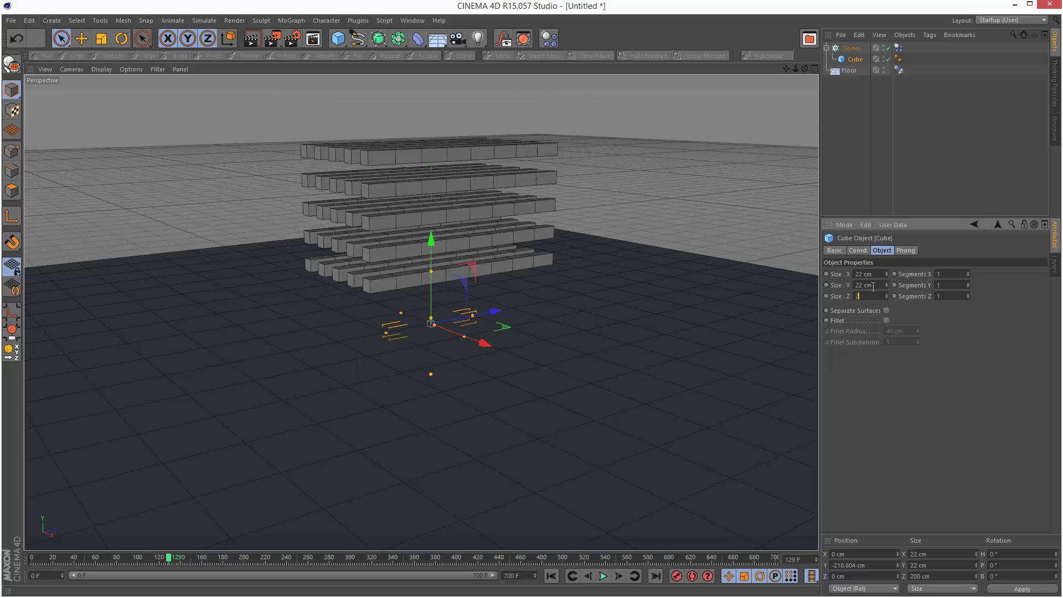
{"action": "type", "text": "22"}
{"action": "key", "text": "Return"}
- Enlarge the cloned cube to 44 cm in X, Y and Z
{"action": "double_click", "coordinate": [870, 274]}
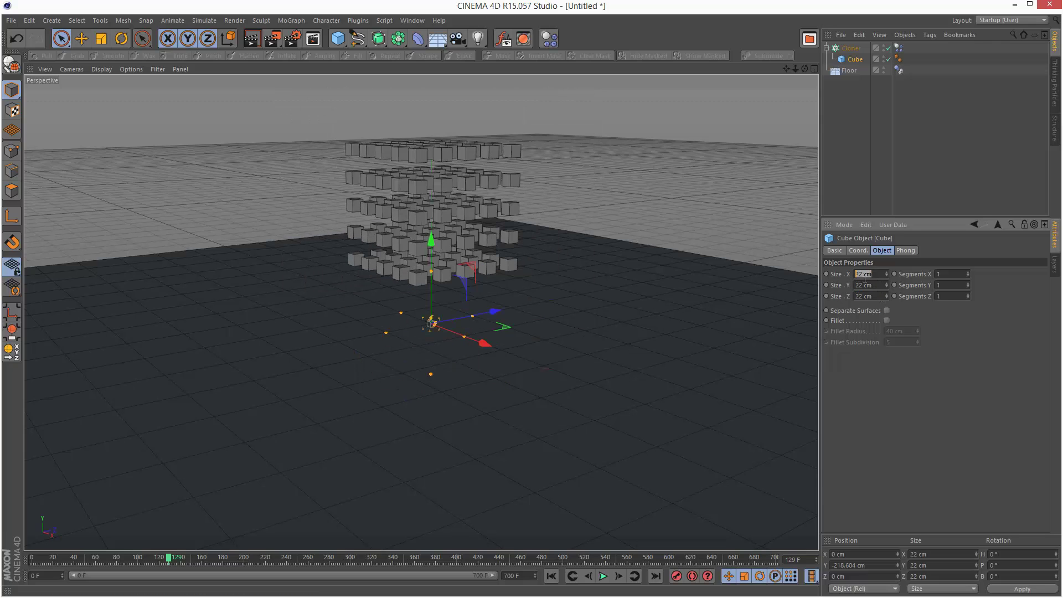
{"action": "type", "text": "44"}
{"action": "key", "text": "Tab"}
{"action": "type", "text": "44"}
{"action": "key", "text": "Tab"}
{"action": "type", "text": "44"}
{"action": "key", "text": "Return"}
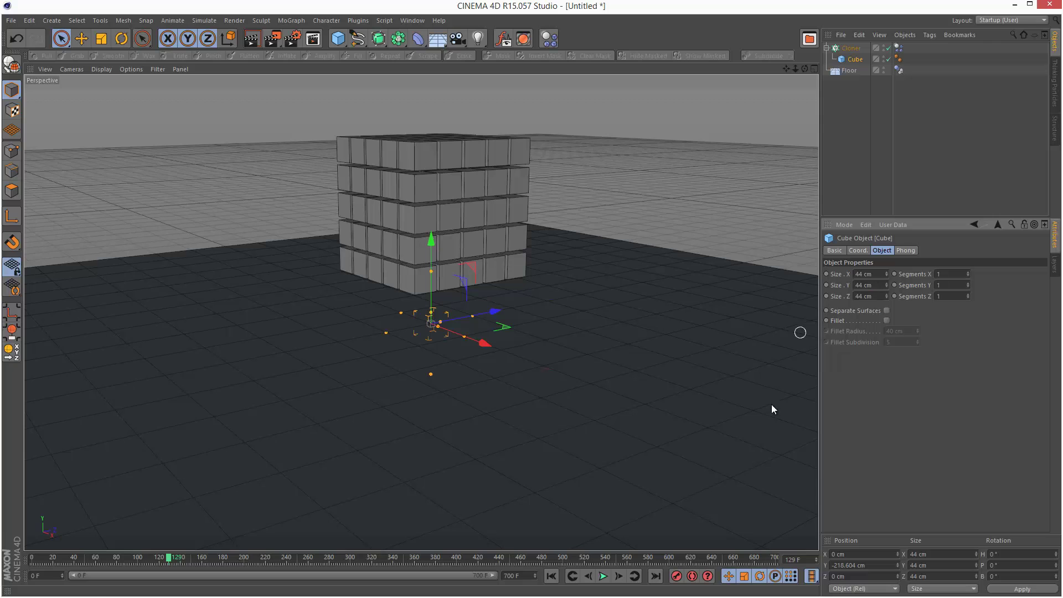
- Play the cube simulation from frame 0, set the Cloner's Linear and Angular Damping to 90%, and replay it until stopped
{"action": "left_click", "coordinate": [551, 576]}
{"action": "left_click", "coordinate": [602, 576]}
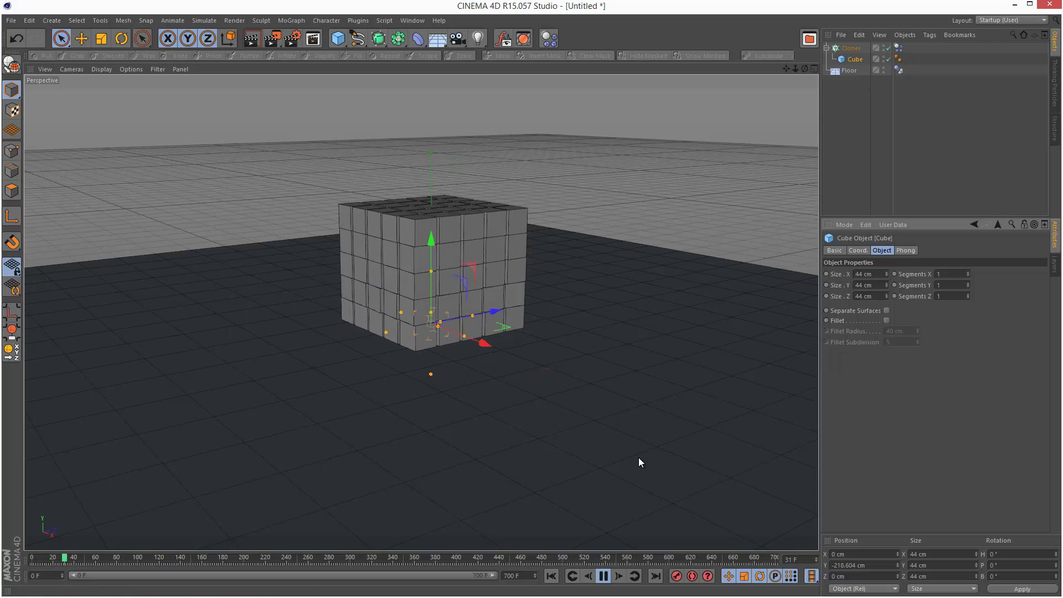
{"action": "left_click", "coordinate": [898, 48]}
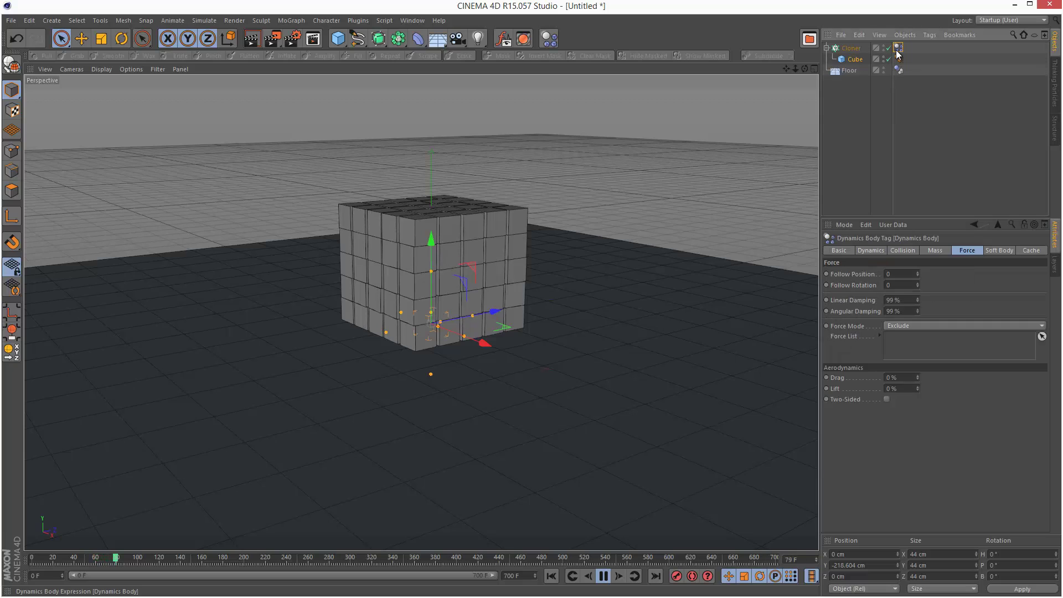
{"action": "type", "text": "90"}
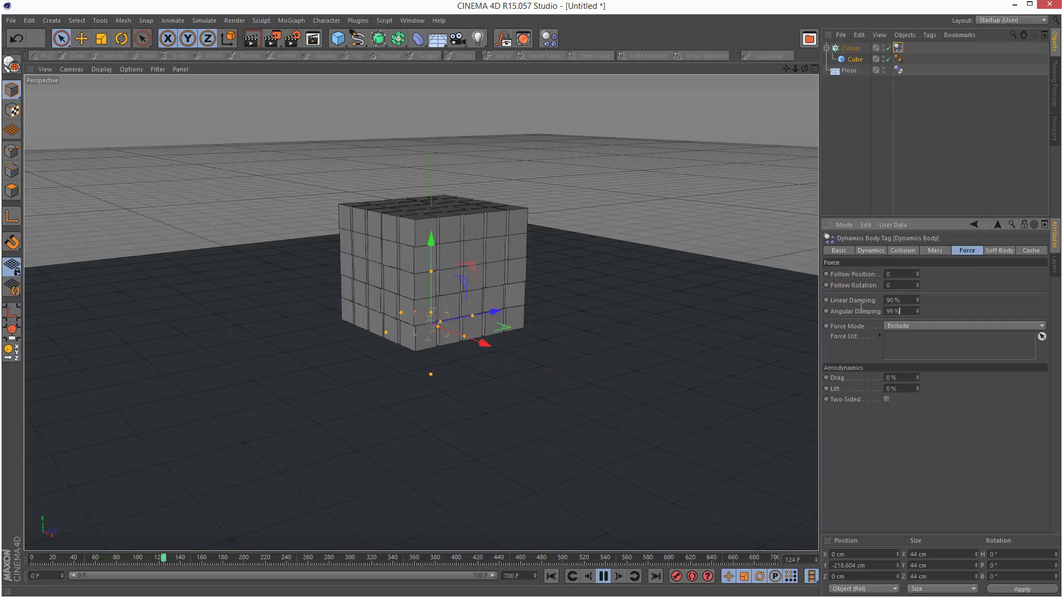
{"action": "key", "text": "Tab"}
{"action": "type", "text": "90"}
{"action": "left_click", "coordinate": [587, 577]}
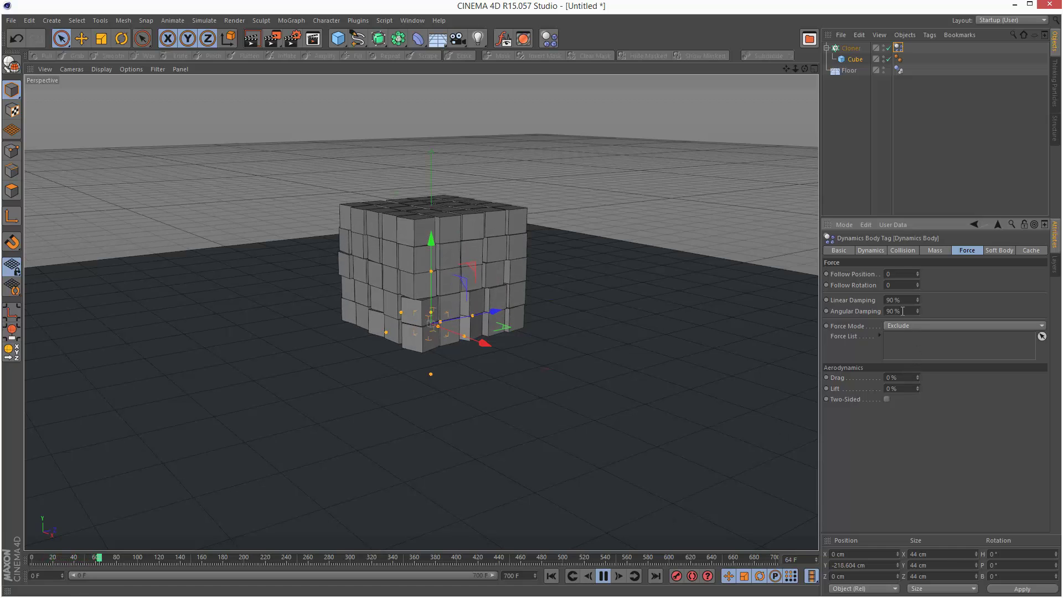
{"action": "left_click", "coordinate": [604, 576]}
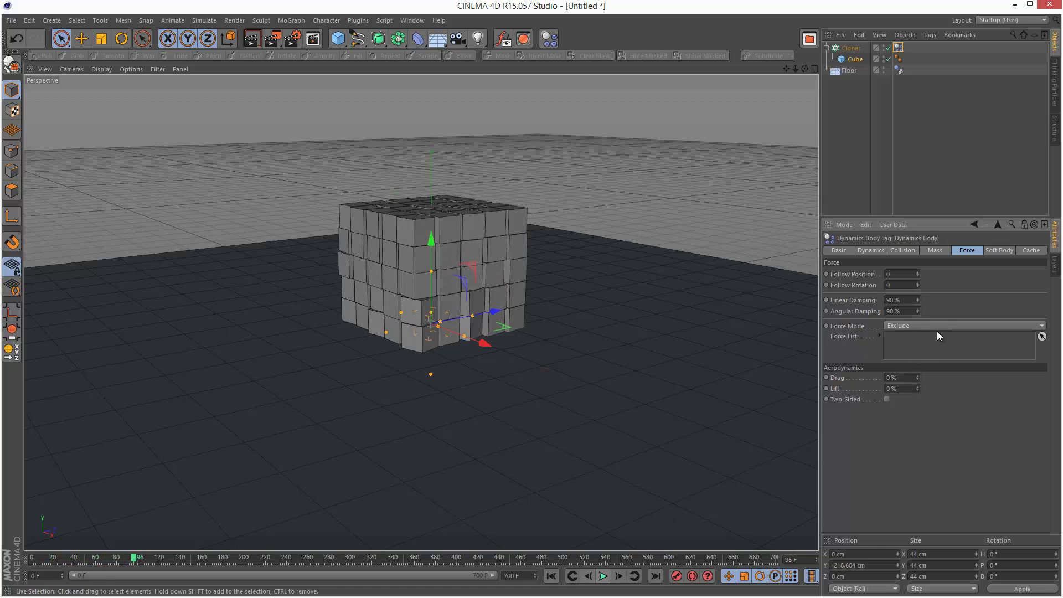
- Reduce the Cloner's Linear Damping and Angular Damping to 55%, replay the simulation from frame 0 and stop it
{"action": "left_click", "coordinate": [903, 310]}
{"action": "type", "text": "55"}
{"action": "left_click", "coordinate": [550, 576]}
{"action": "left_click", "coordinate": [603, 576]}
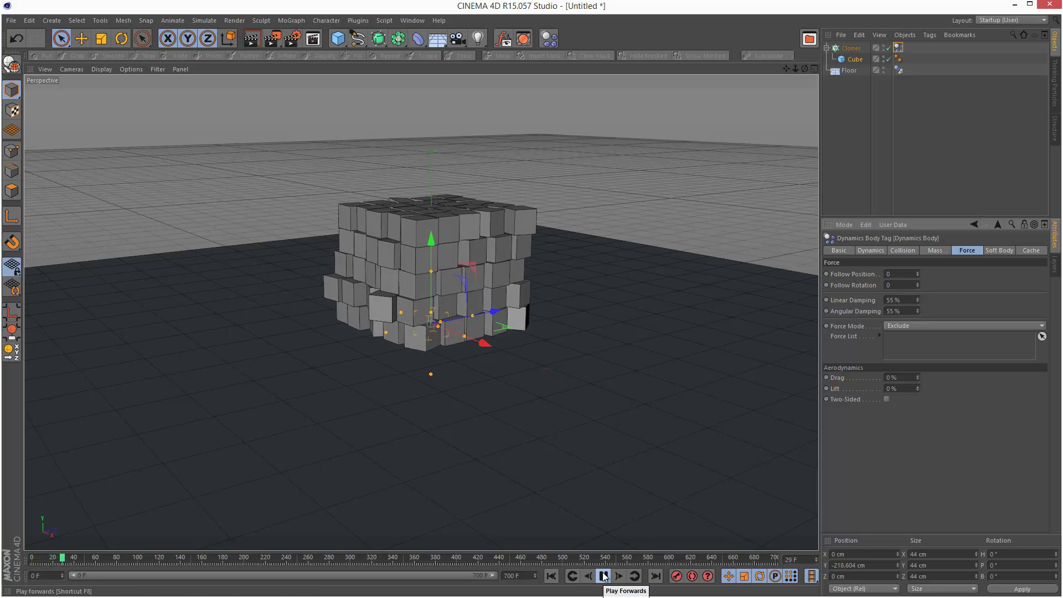
{"action": "left_click", "coordinate": [603, 577]}
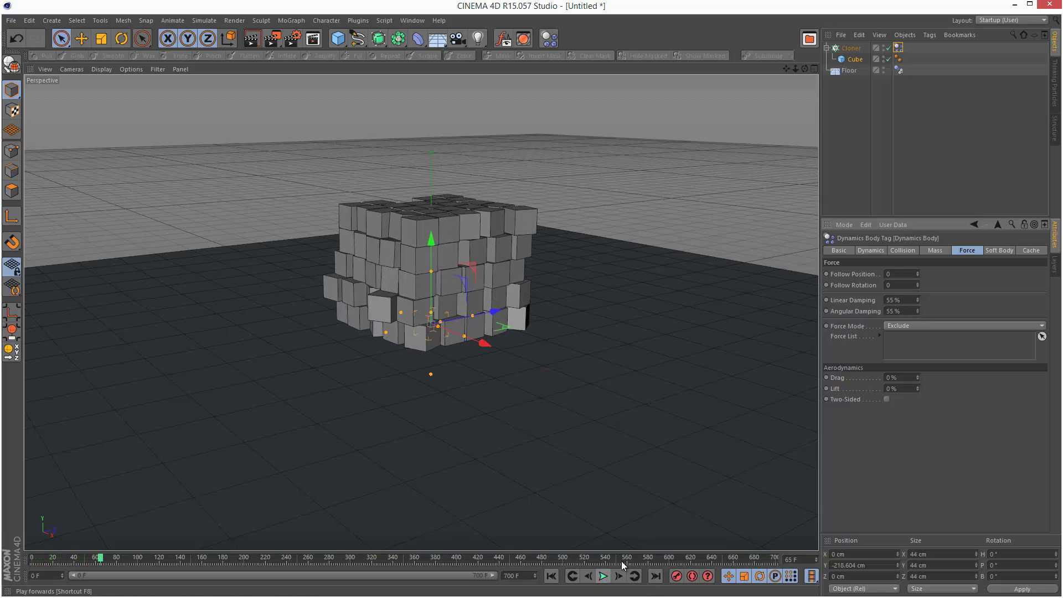
- Reduce the Cloner's Linear Damping and Angular Damping to 33%, replay the simulation from frame 0 and stop it
{"action": "left_click", "coordinate": [897, 307]}
{"action": "type", "text": "33"}
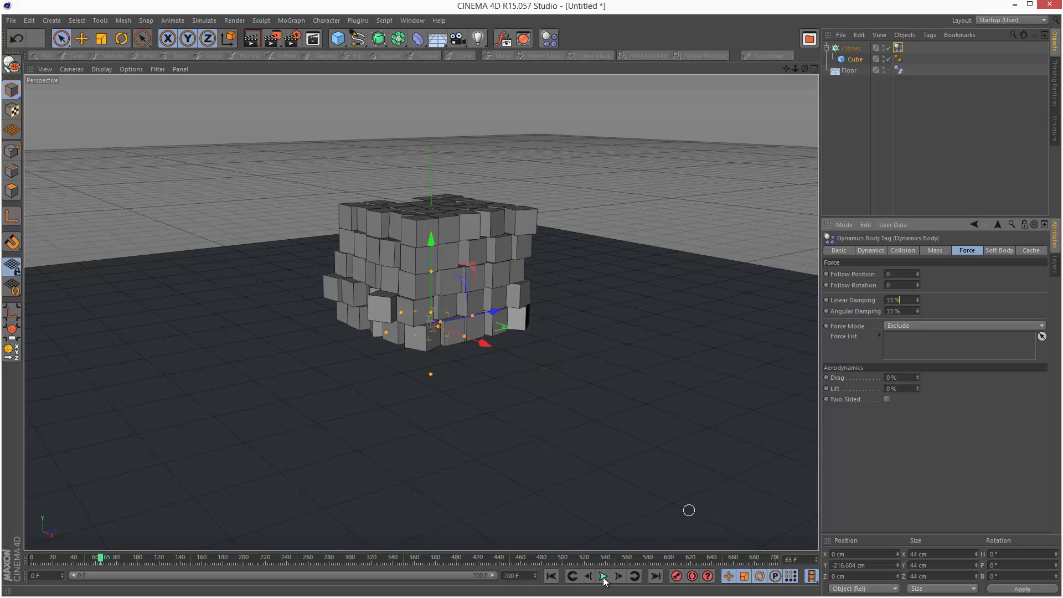
{"action": "left_click", "coordinate": [551, 576]}
{"action": "left_click", "coordinate": [603, 576]}
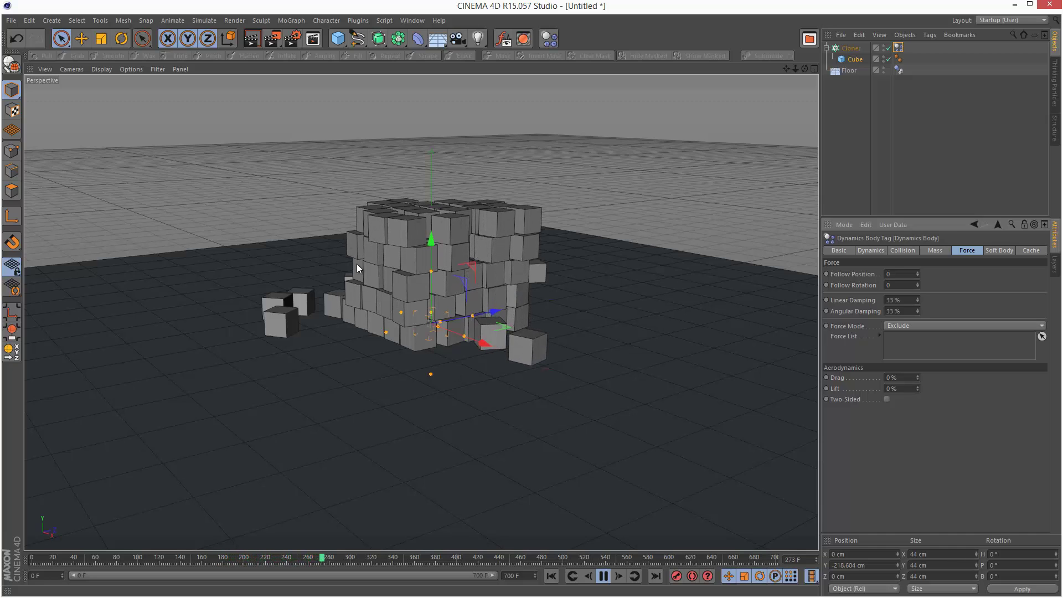
{"action": "left_click", "coordinate": [602, 576]}
- Set the Cloner's Linear Damping and Angular Damping to 11% and play the simulation from frame 0
{"action": "type", "text": "11"}
{"action": "key", "text": "Tab"}
{"action": "type", "text": "11"}
{"action": "left_click", "coordinate": [557, 576]}
{"action": "left_click", "coordinate": [602, 576]}
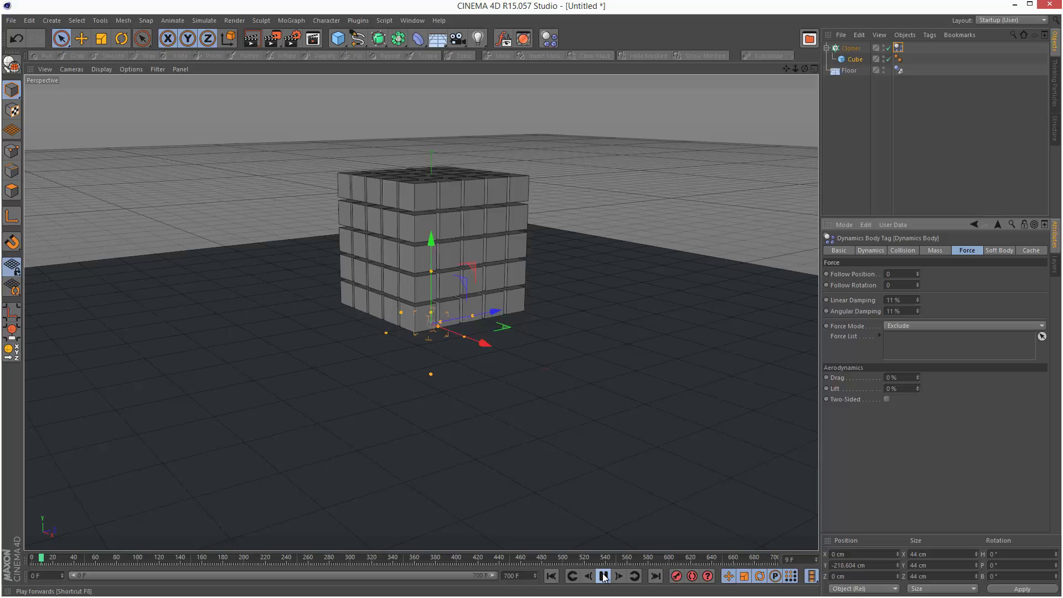